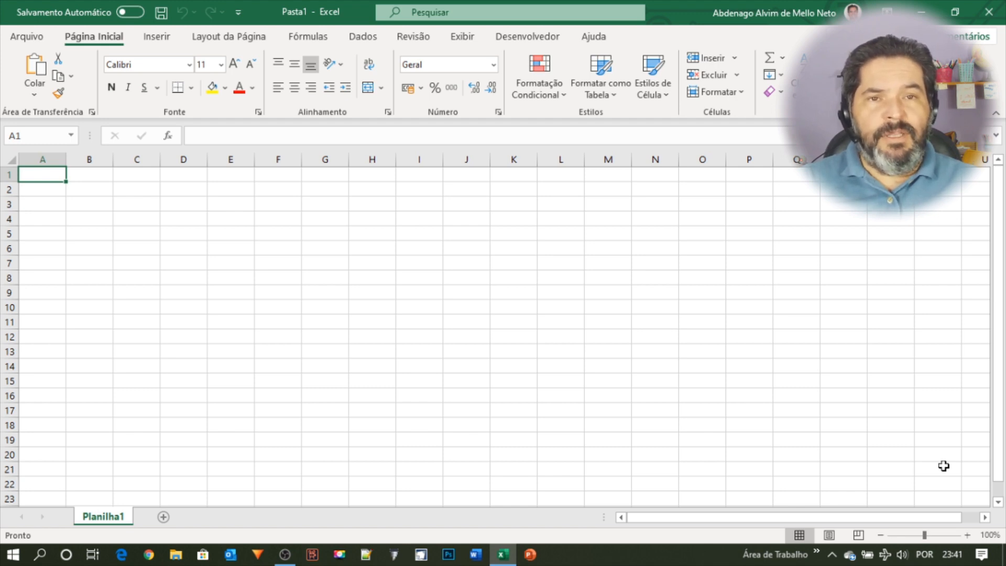
Select single cells one after another across the empty sheet: C4, E5, H6, F3 and E5 again
click(127, 219)
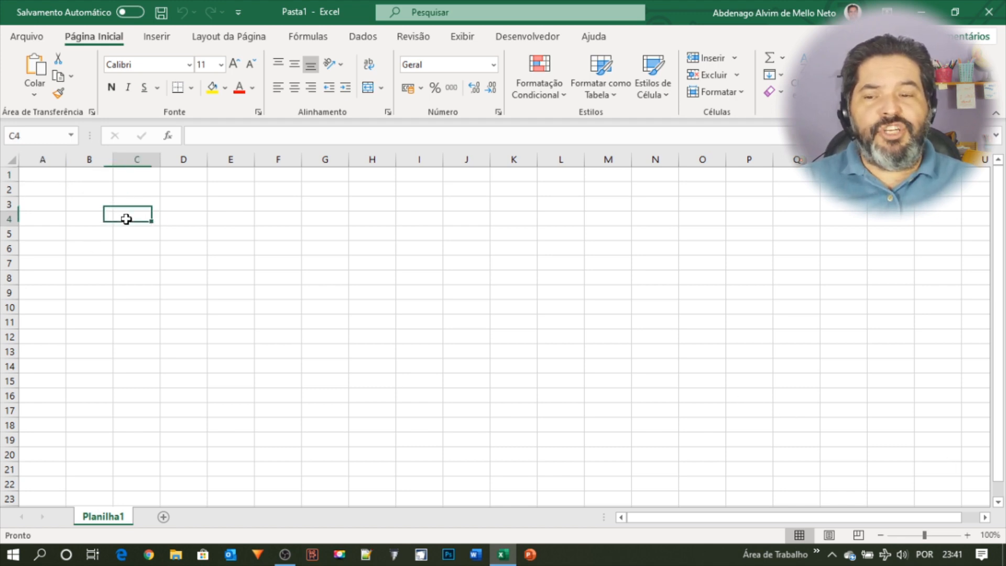
click(238, 234)
click(373, 252)
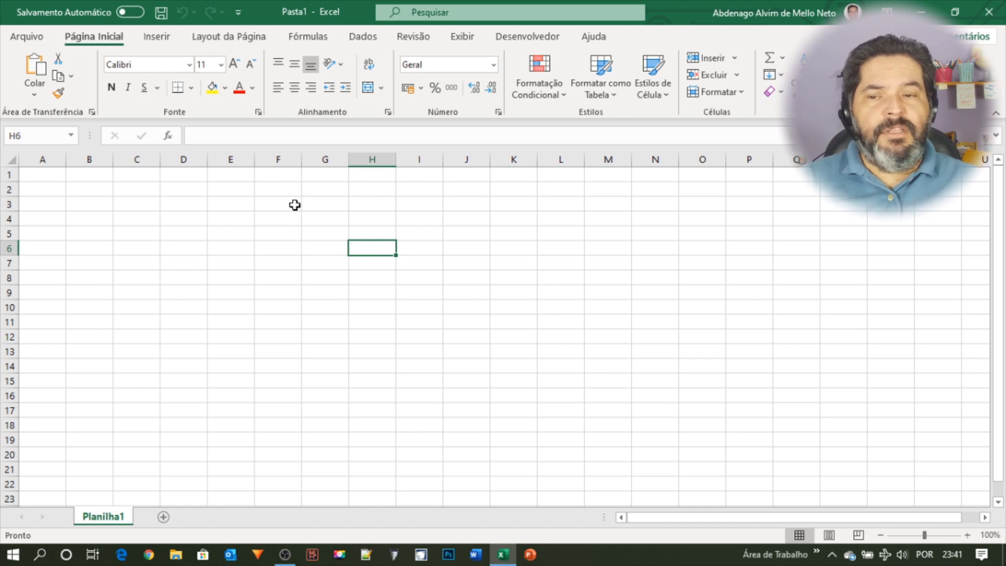
click(277, 205)
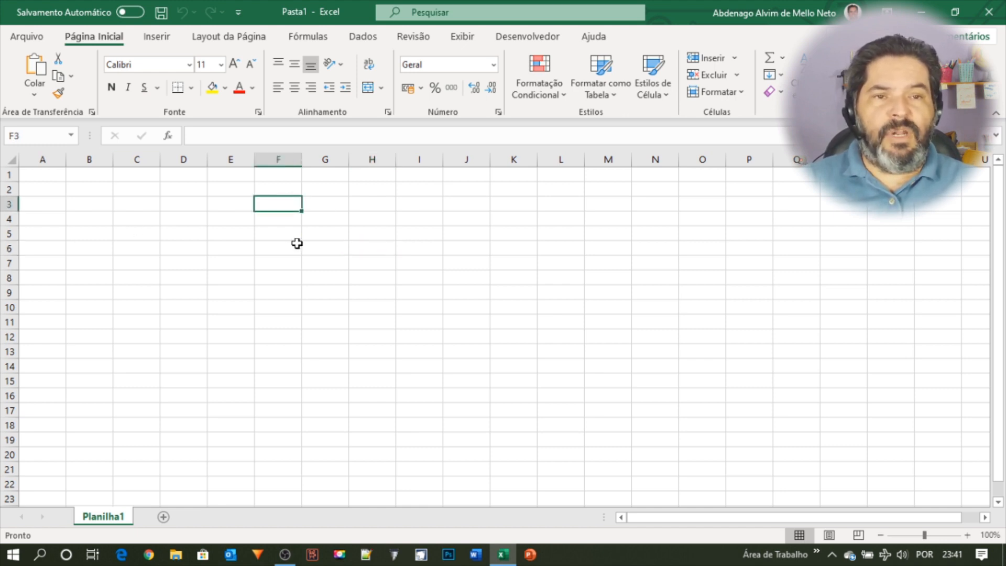
click(237, 234)
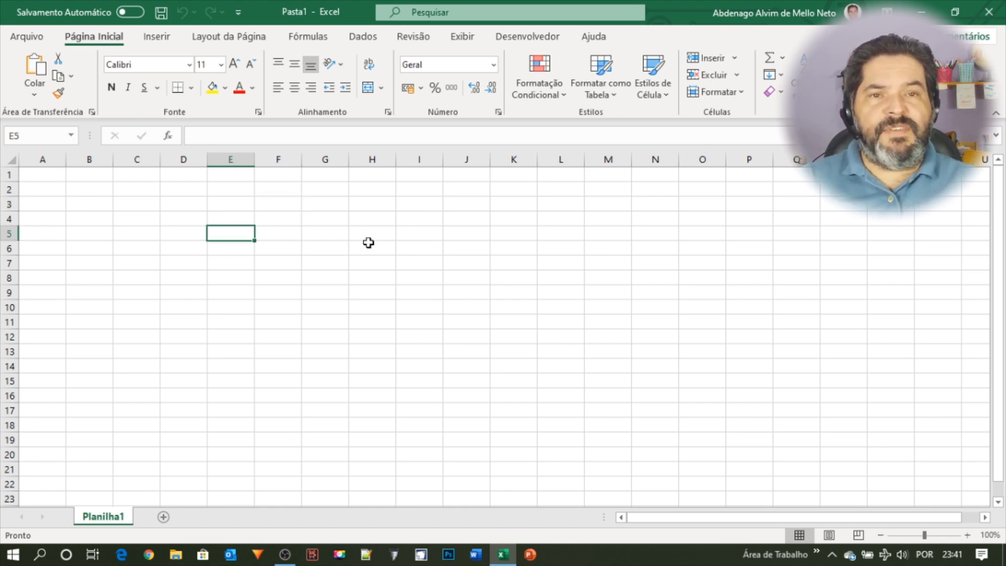
Move the active cell one cell at a time through neighbouring cells, passing D4 and ending on E6
key(Left)
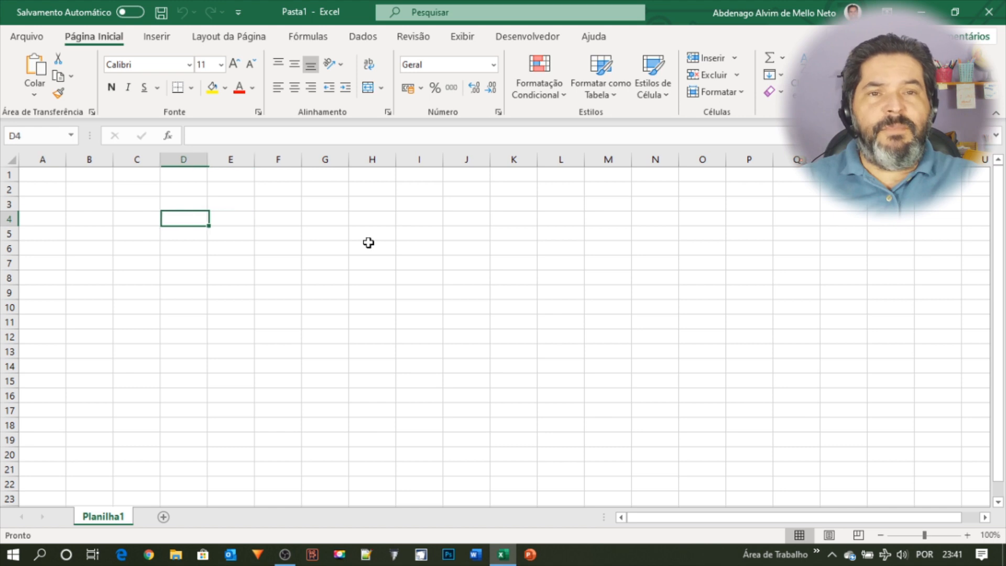
key(Right)
key(Down)
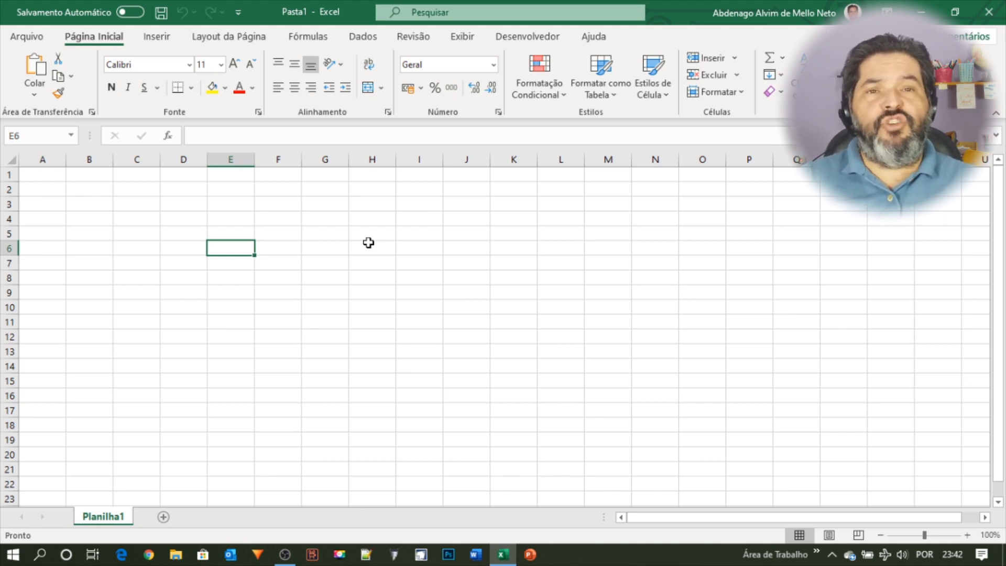
Select all of column G, all of row 5 and the entire worksheet, one after another
click(323, 161)
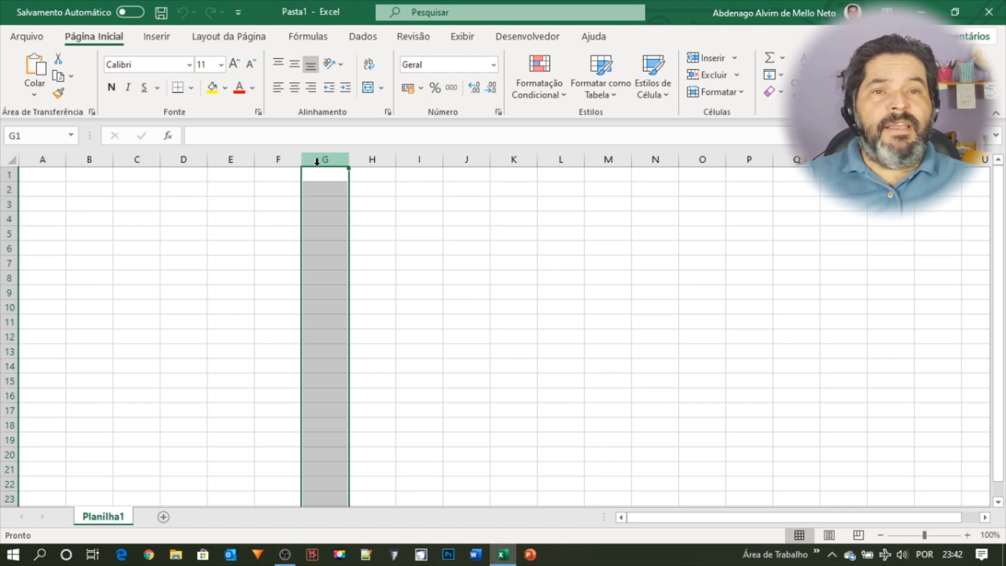
click(8, 234)
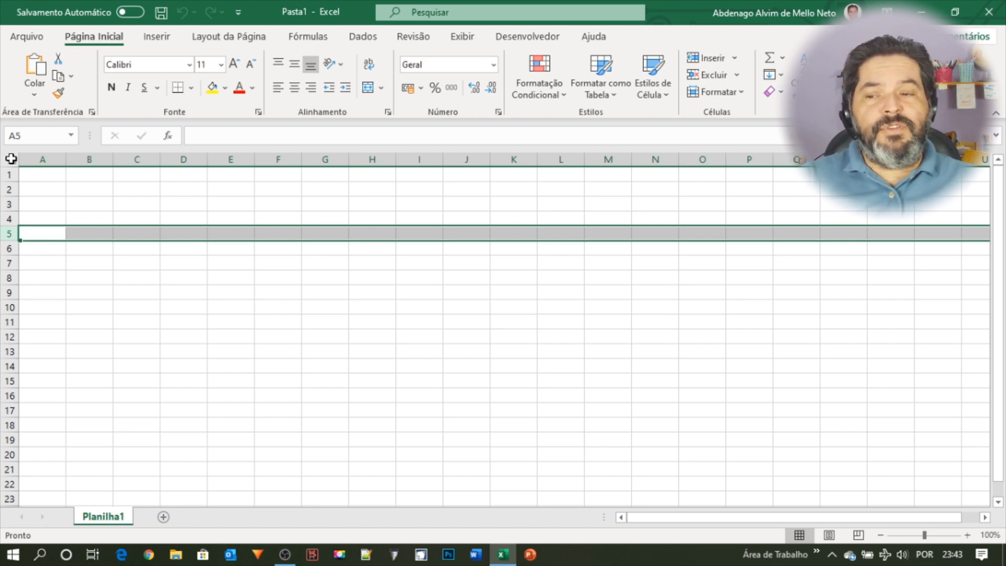
click(11, 159)
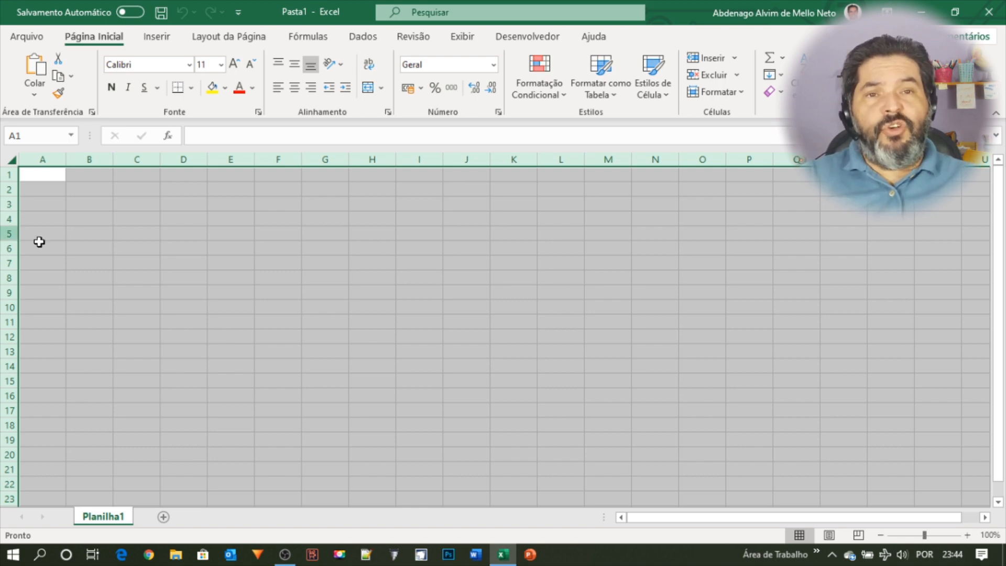
Clear the whole-sheet selection and select rectangular blocks of cells, including C2:N19 and B2:F8
click(123, 207)
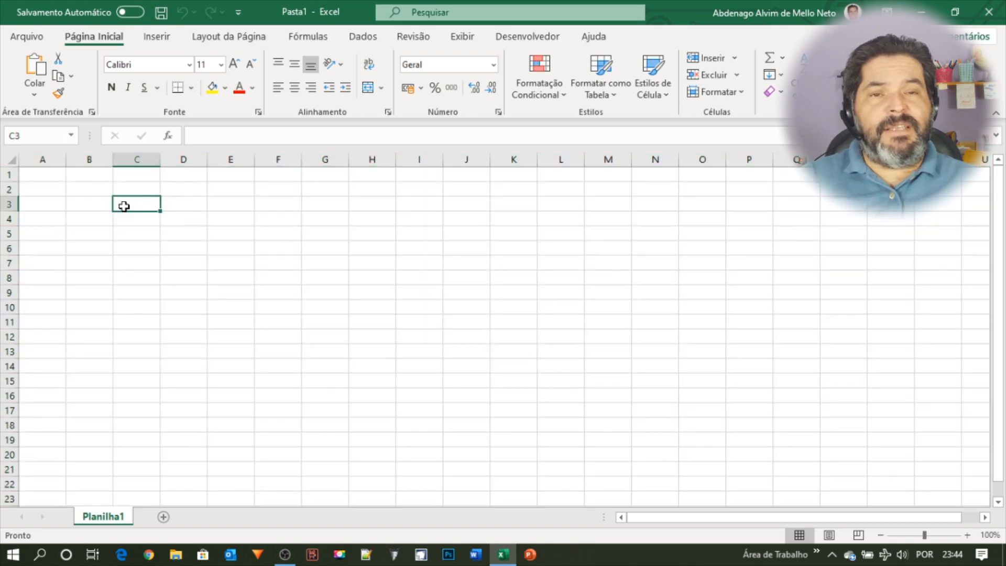
drag(143, 213, 662, 435)
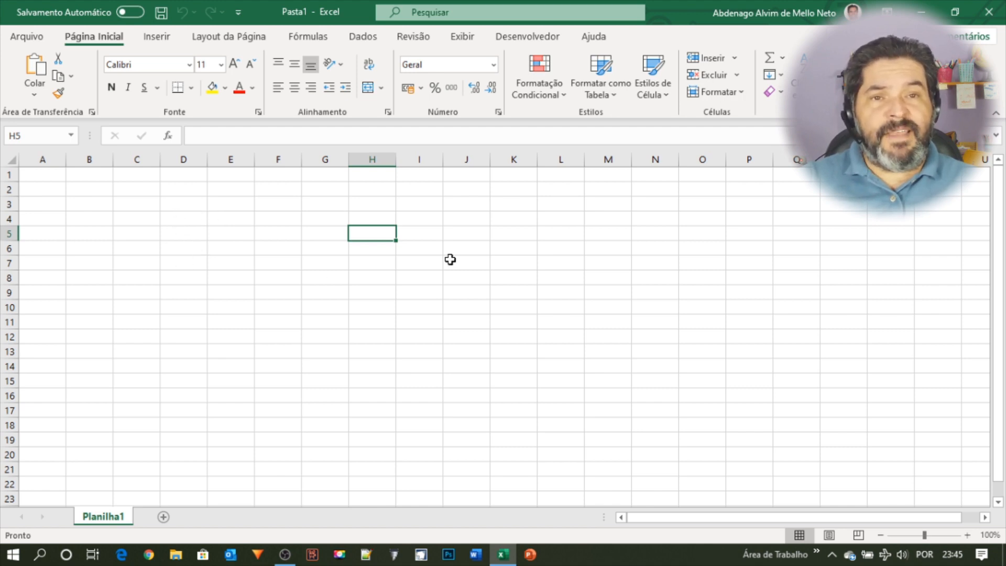
drag(147, 190, 672, 433)
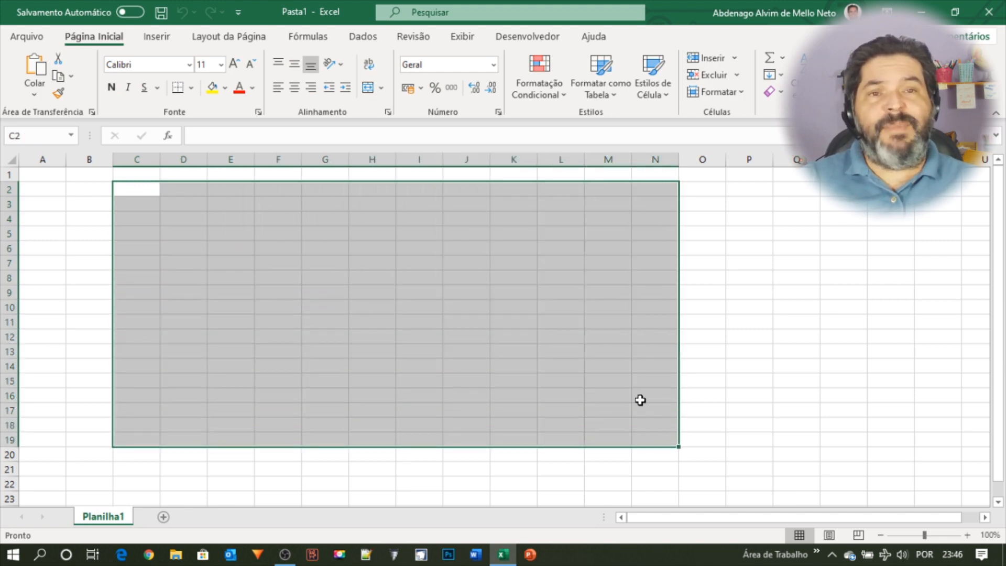
drag(81, 188, 117, 217)
drag(244, 275, 278, 276)
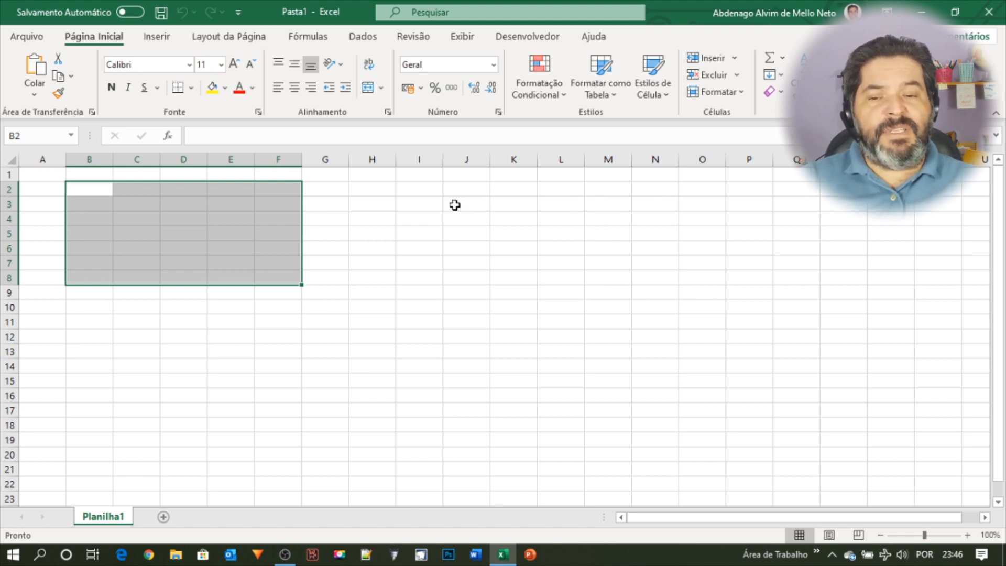
Select the non-adjacent ranges J3:N12, B3:F11, P15:S19 and P3:T8 together as one multiple selection
drag(459, 205, 656, 332)
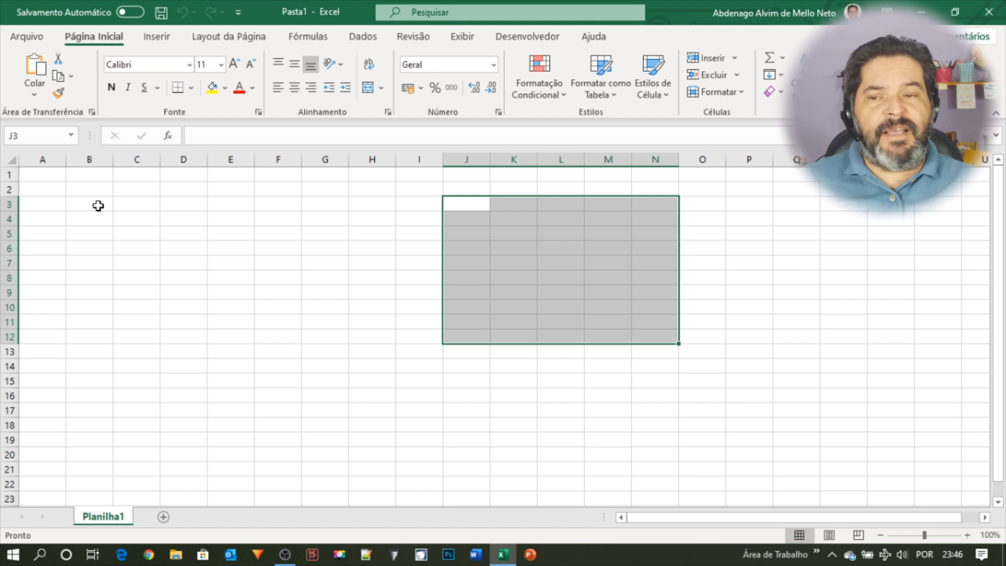
mouse_move(95, 202)
mouse_down()
mouse_move(153, 259)
mouse_move(277, 332)
mouse_move(297, 323)
mouse_up()
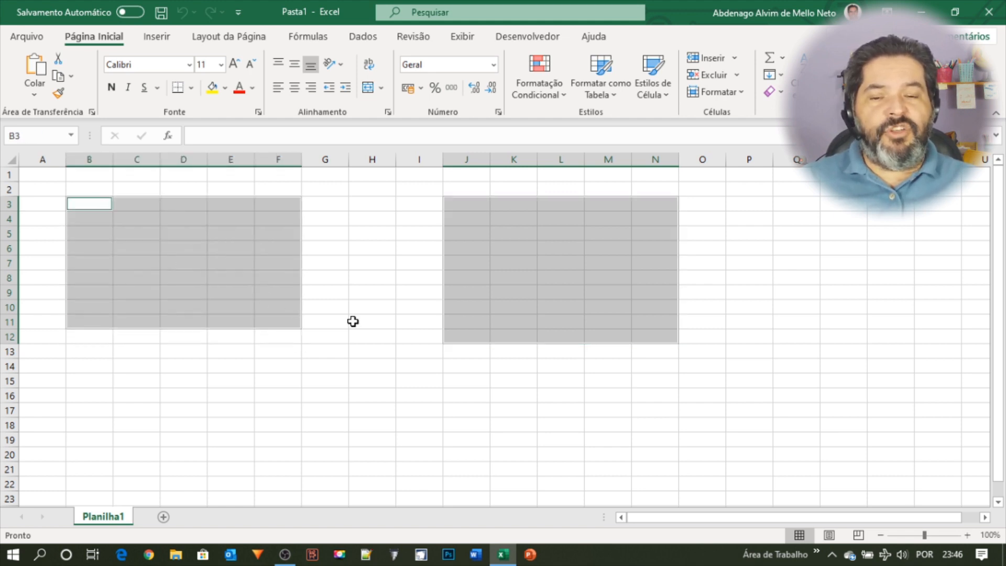
drag(728, 378, 882, 441)
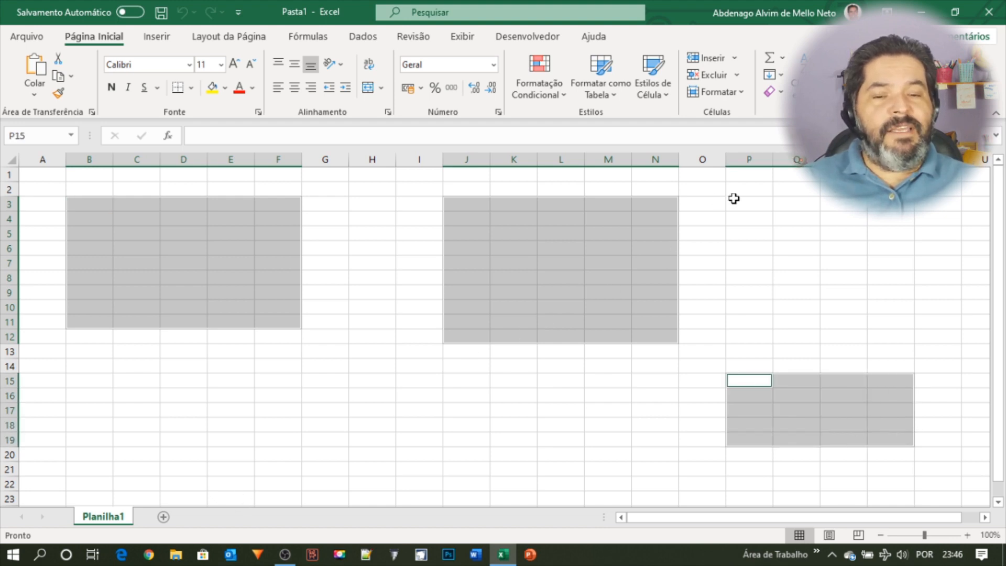
mouse_move(734, 199)
mouse_down()
mouse_move(809, 249)
mouse_move(923, 277)
mouse_up()
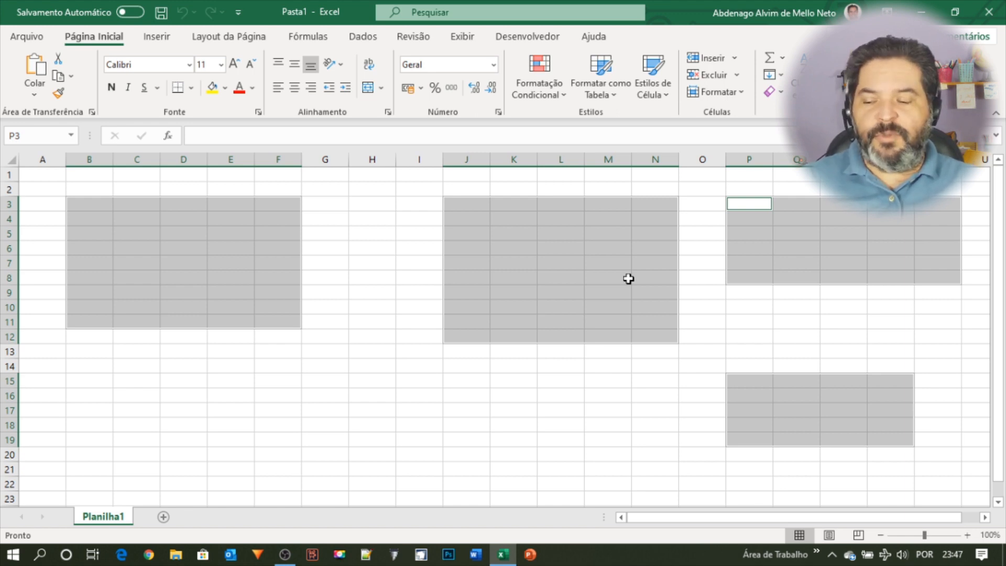
Step the active cell row by row through the selected range P3:T8 up to its last cell, T8
key(Tab)
key(Tab)
key(Tab)
key(Tab)
key(Tab)
key(Tab)
key(Tab)
key(Tab)
key(Tab)
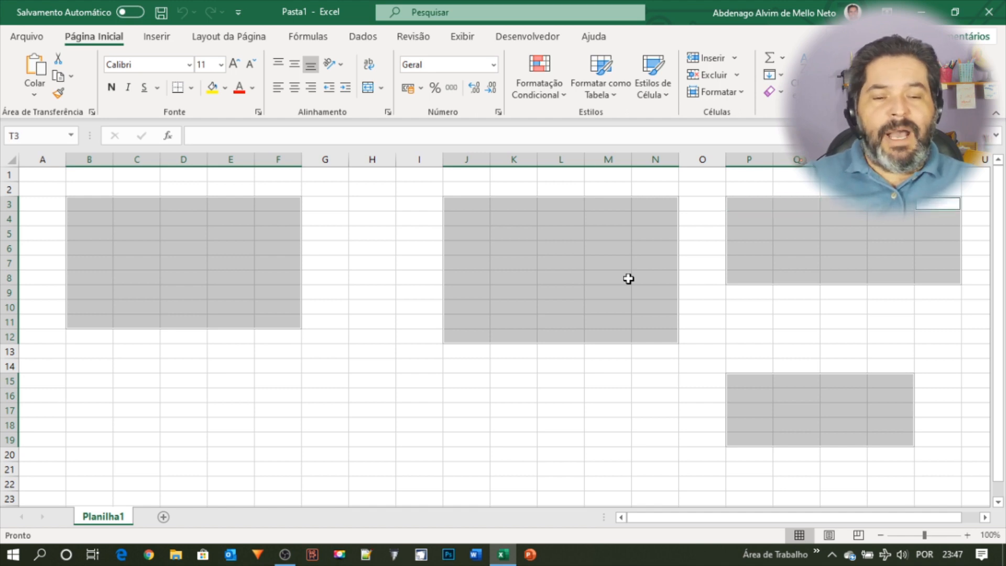
key(Tab)
key(Tab)
key(Tab)
key(Tab)
key(Tab)
key(Tab)
key(Tab)
key(Tab)
key(Tab)
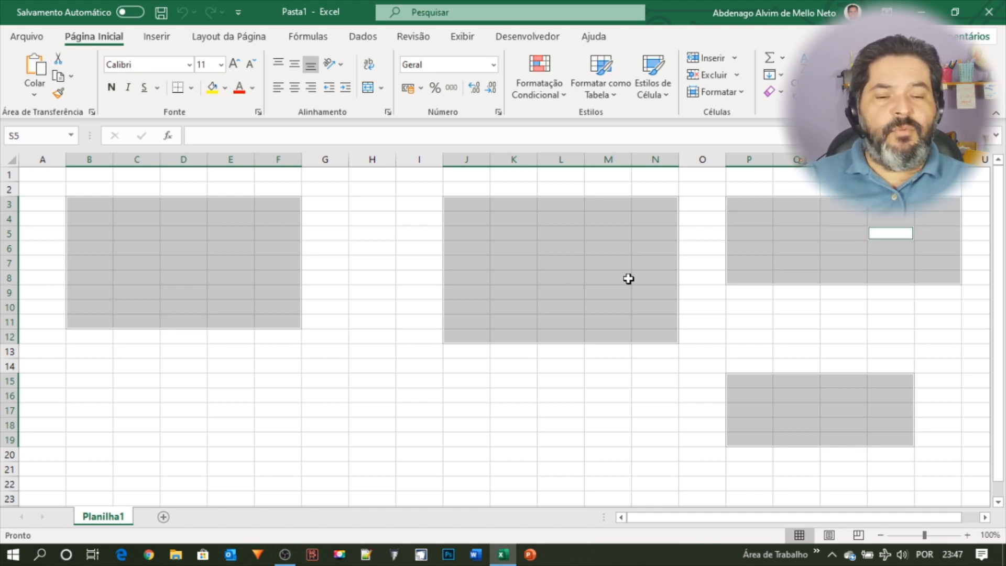
key(Tab)
key(Tab)
key(Tab)
key(Tab)
key(Tab)
key(Tab)
key(Tab)
key(Tab)
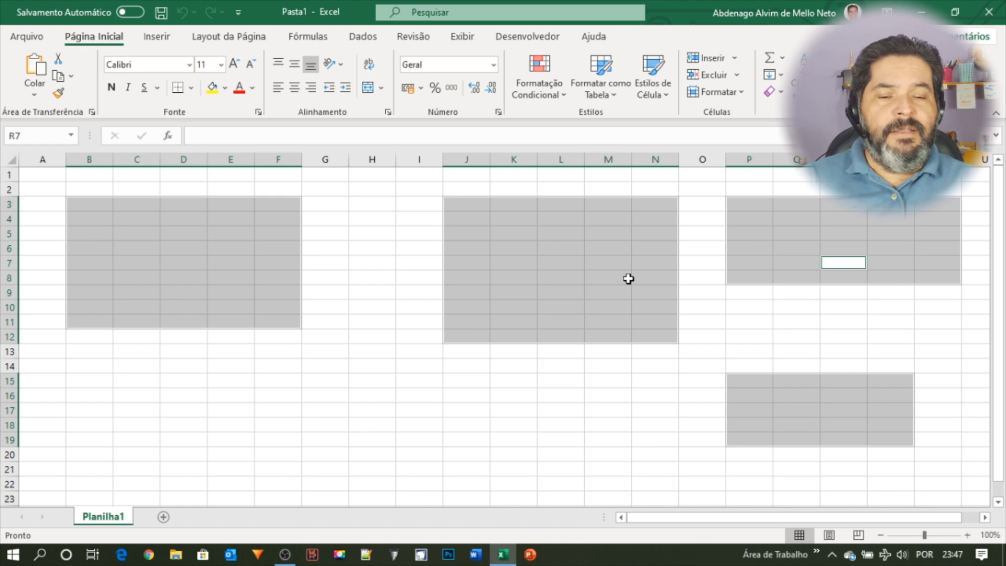
key(Tab)
key(Tab)
key(Tab)
key(Tab)
key(Tab)
key(Tab)
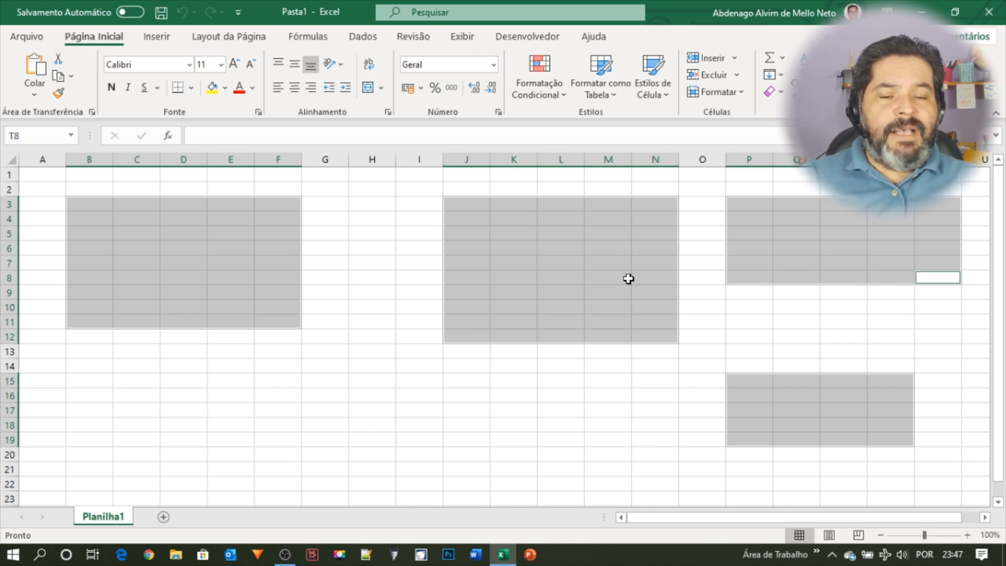
Continue stepping the active cell into the selected range J3:N12 as far as N5, keeping all ranges selected
key(Tab)
key(Tab)
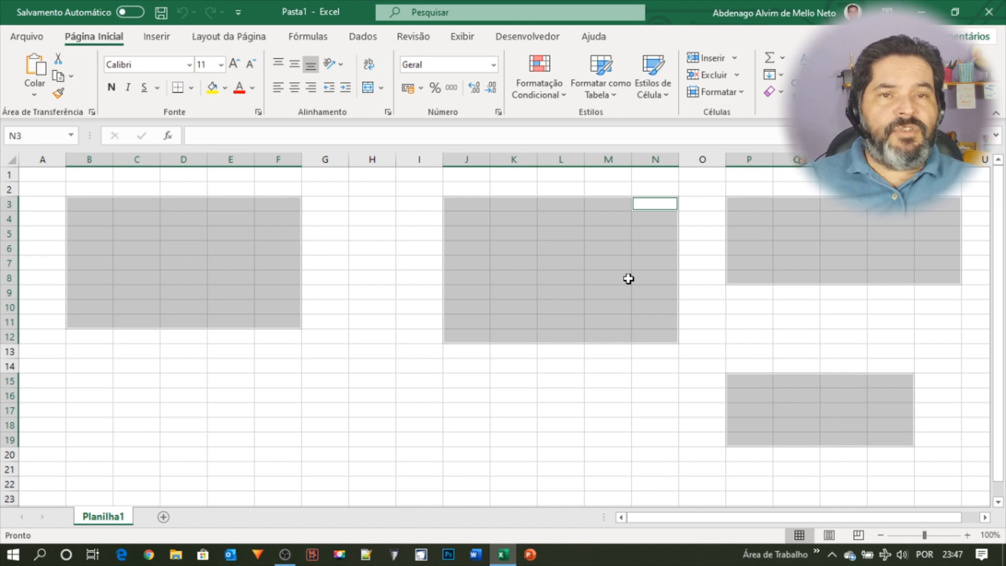
key(Tab)
key(Tab)
key(Tab)
key(Tab)
key(Tab)
key(Tab)
key(Tab)
key(Tab)
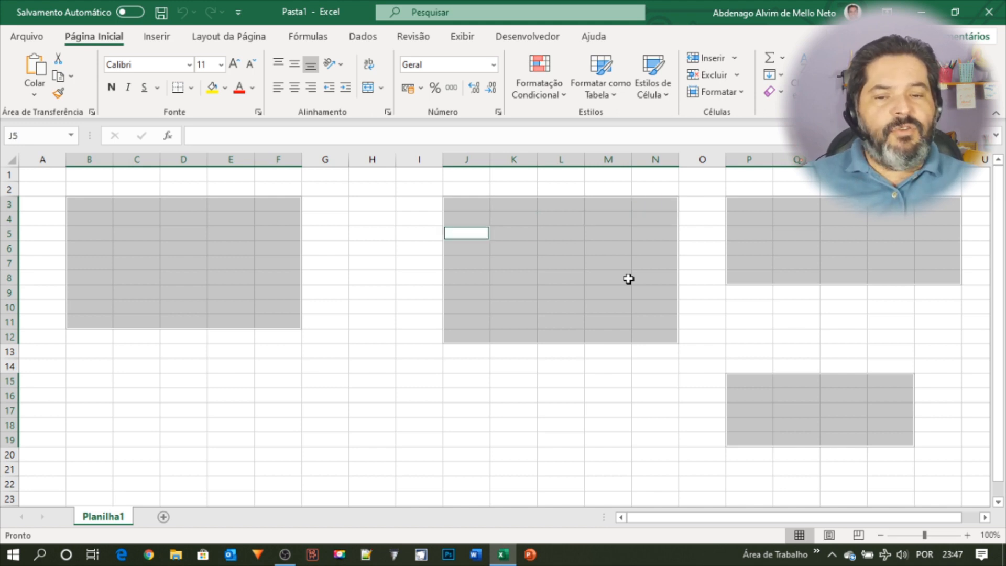
key(Tab)
key(Tab)
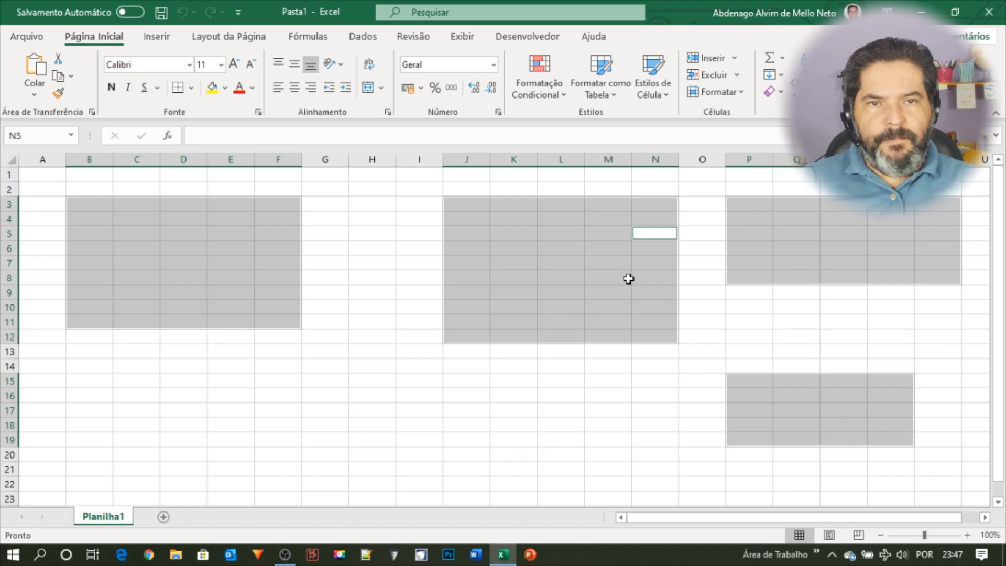
Replace the multiple selection with cell H7 and extend the selection cell by cell to cover H7:N14
click(372, 262)
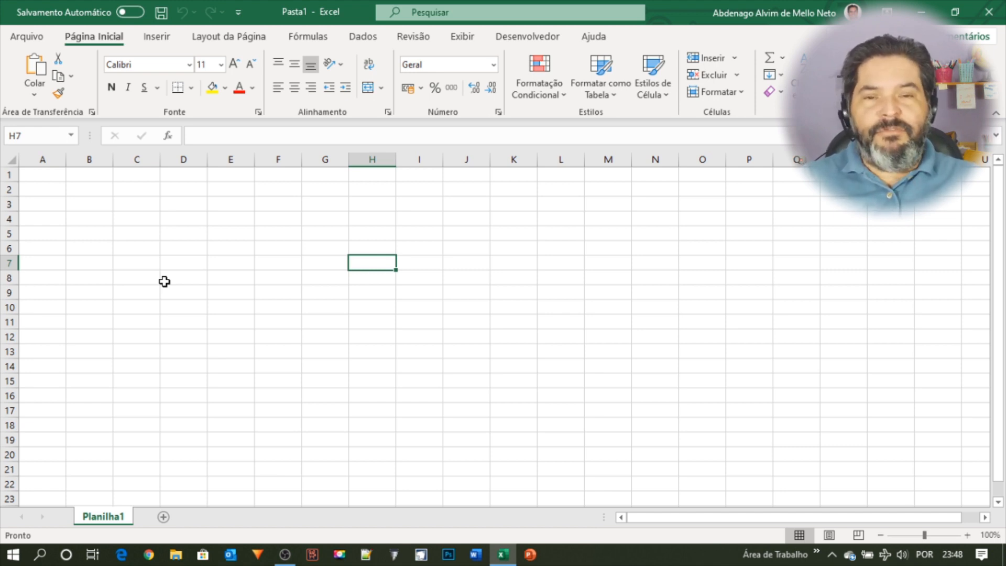
key(shift+Right)
key(shift+Right)
key(shift+Down)
key(shift+Down)
key(shift+Down)
key(shift+Down)
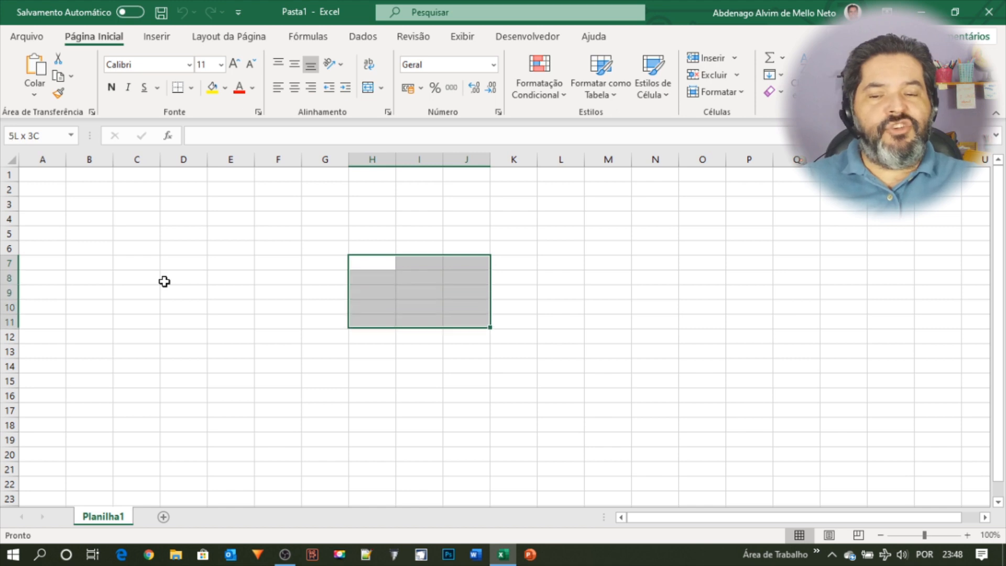
key(shift+Right)
key(shift+Right)
key(shift+Down)
key(shift+Down)
key(shift+Down)
key(shift+Right)
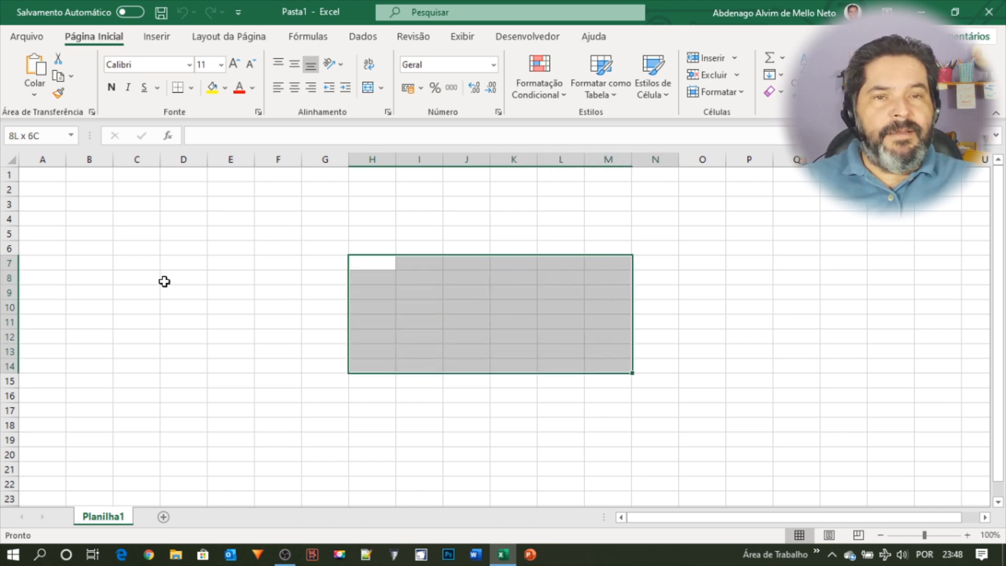
key(shift+Right)
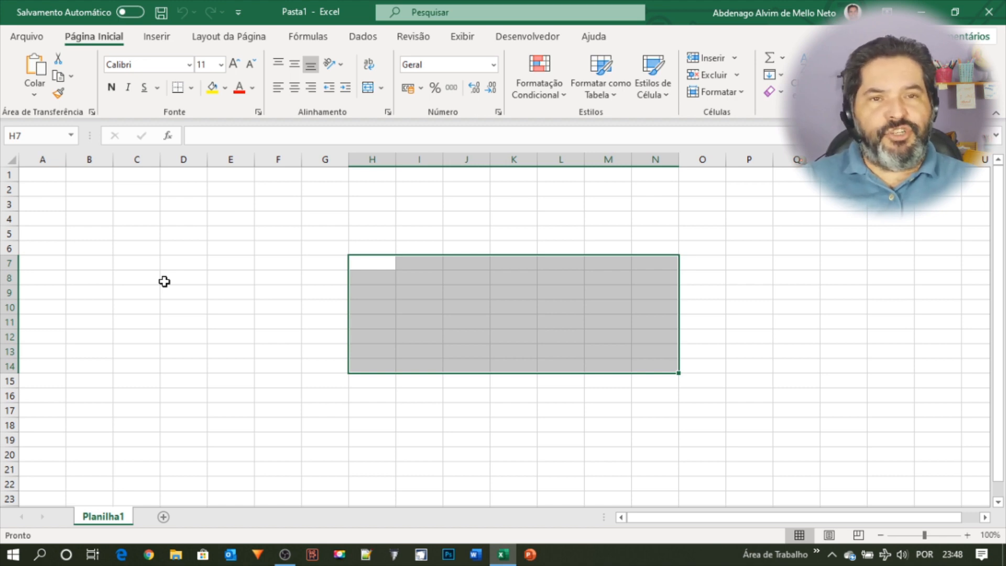
Jump directly to cell F5 by entering its cell reference
click(49, 137)
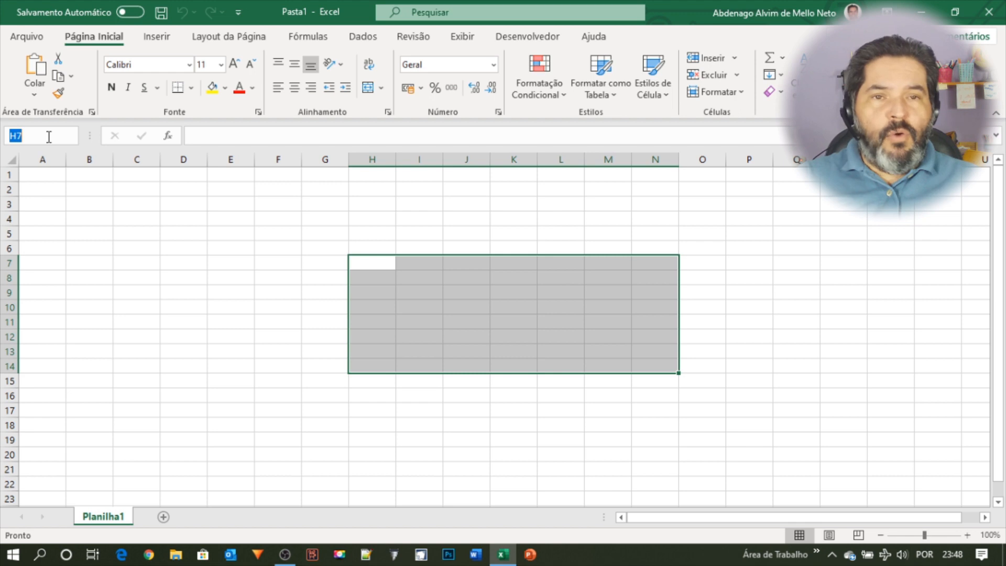
text(f5)
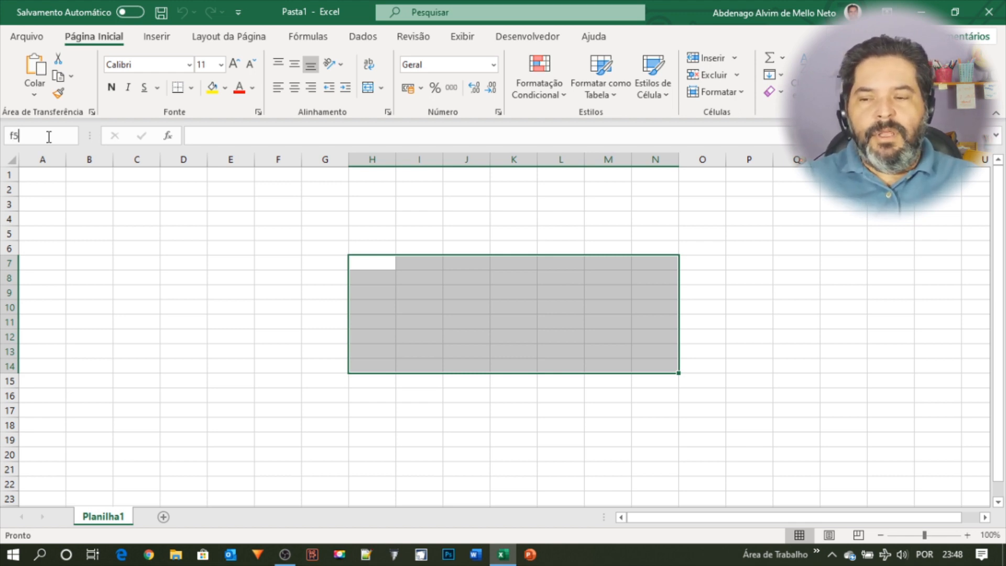
key(Return)
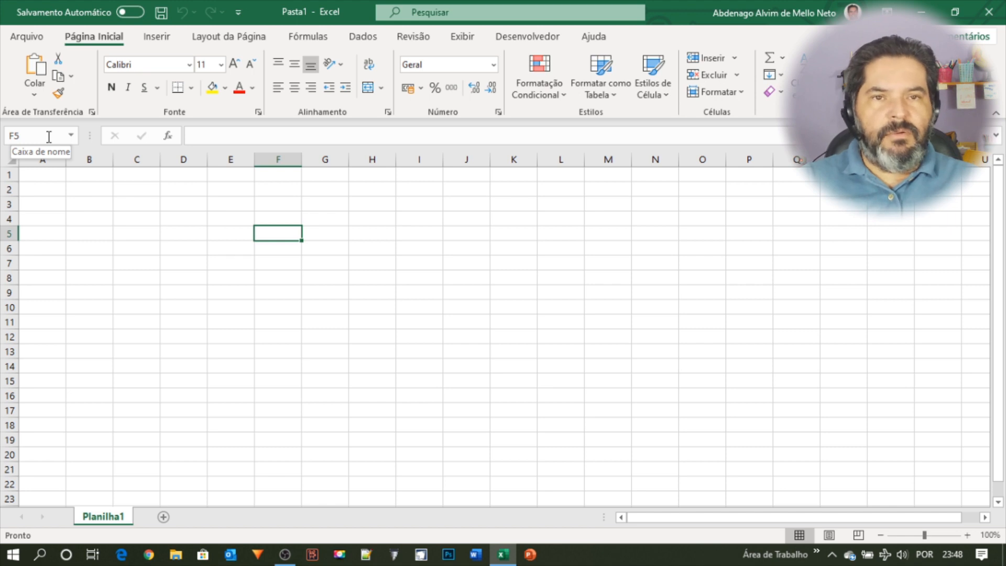
Select the range F5:F15 by entering its range reference
click(49, 137)
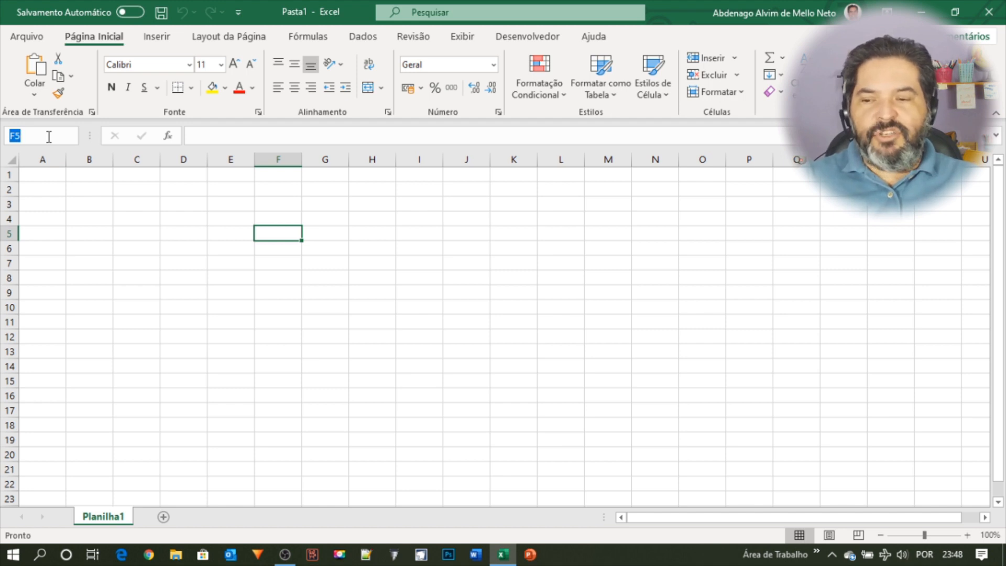
text(f5:)
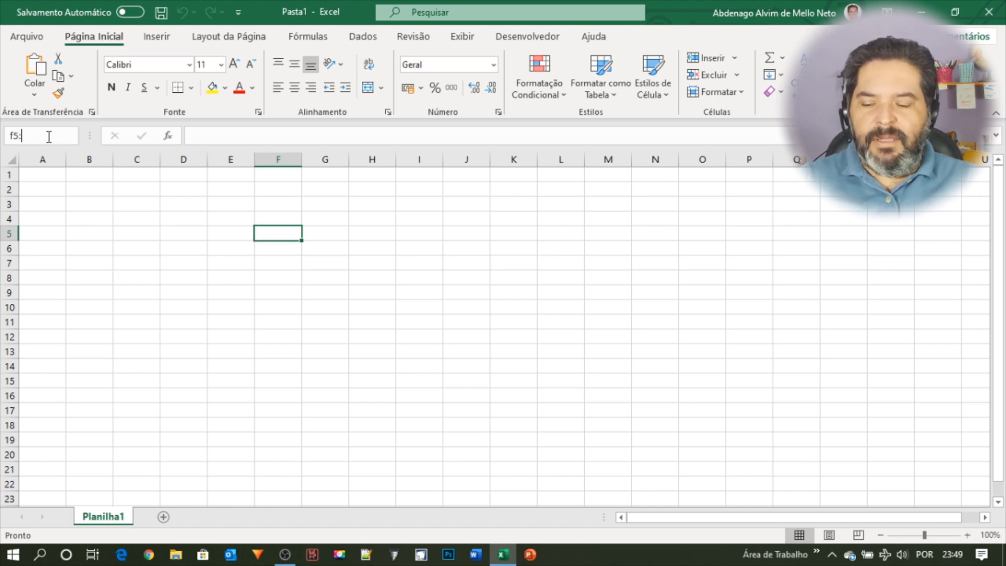
text(f15)
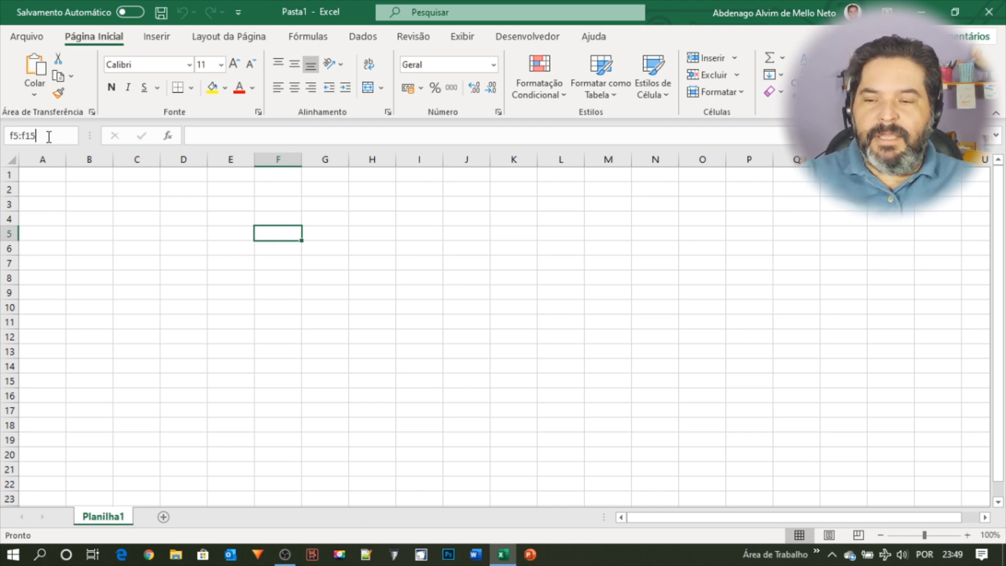
key(Return)
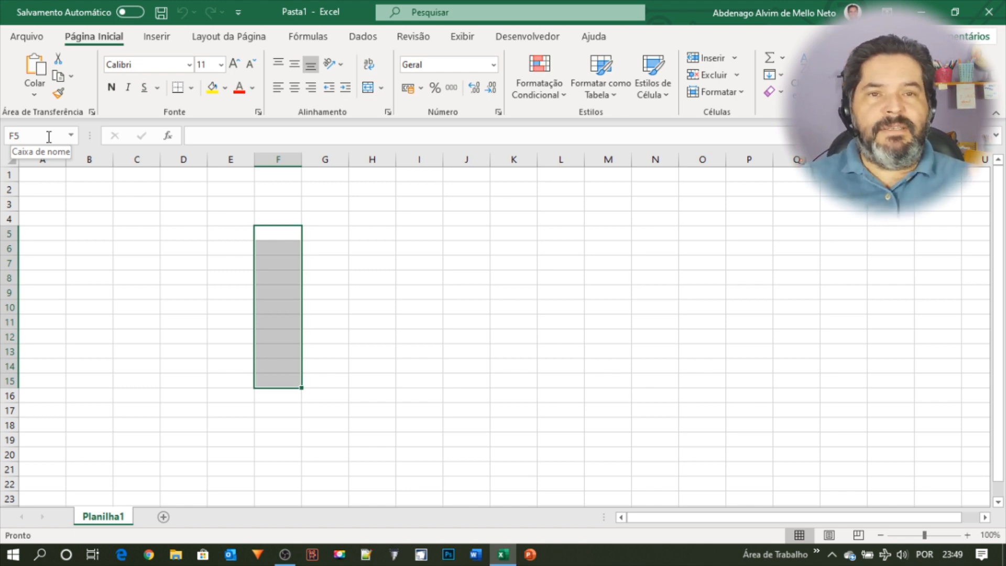
Select the separate cells F5, H7 and K10 together by entering their cell references
click(48, 136)
text(f5;)
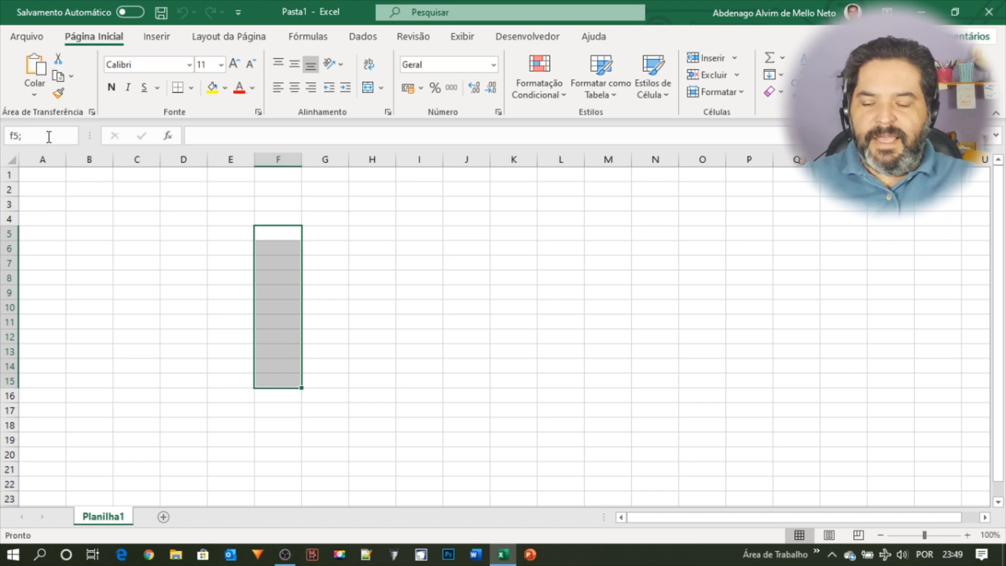
text(h7;)
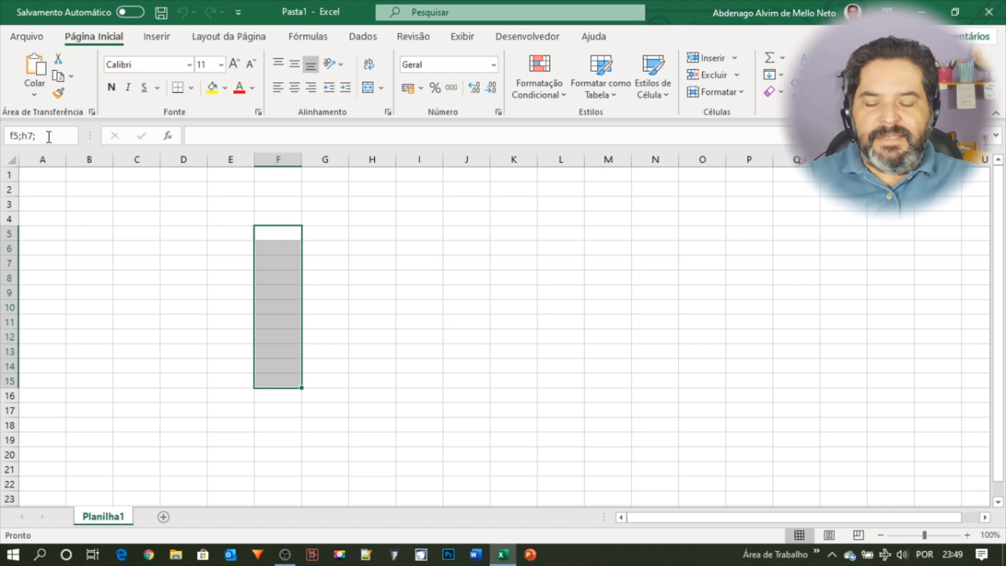
text(k10)
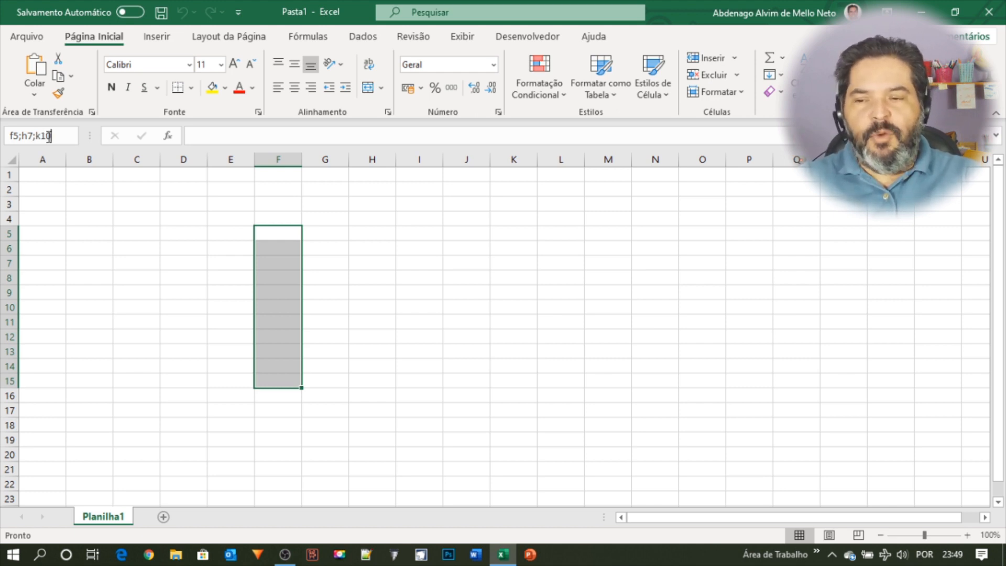
key(Return)
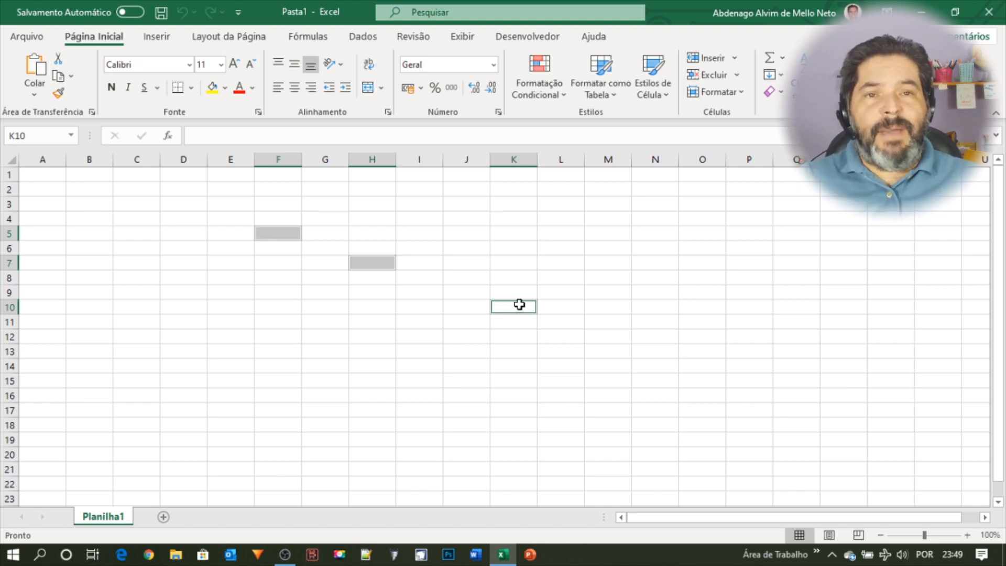
Select the two separate ranges A1:C5 and H7:J21 together by entering their range references
click(34, 138)
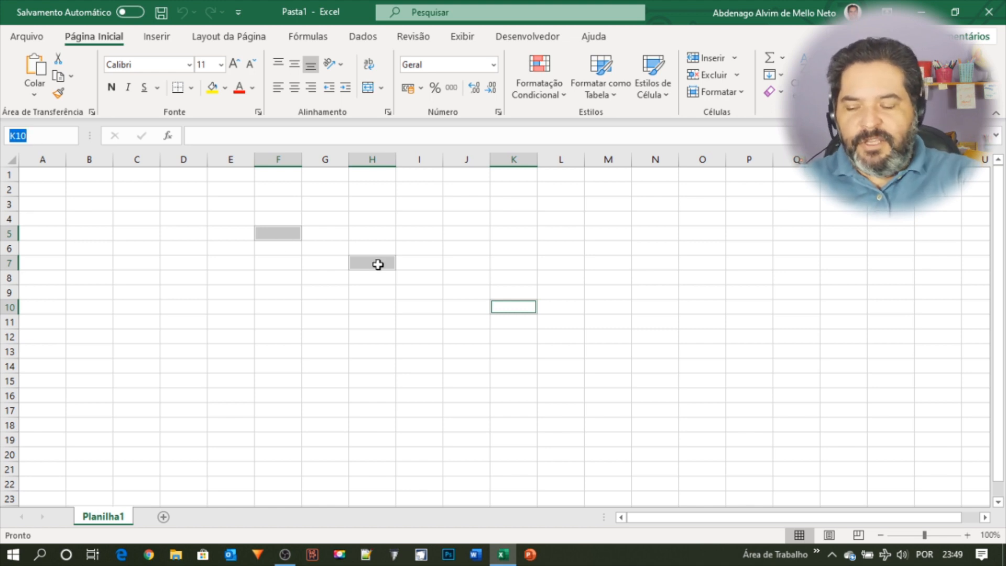
text(a1)
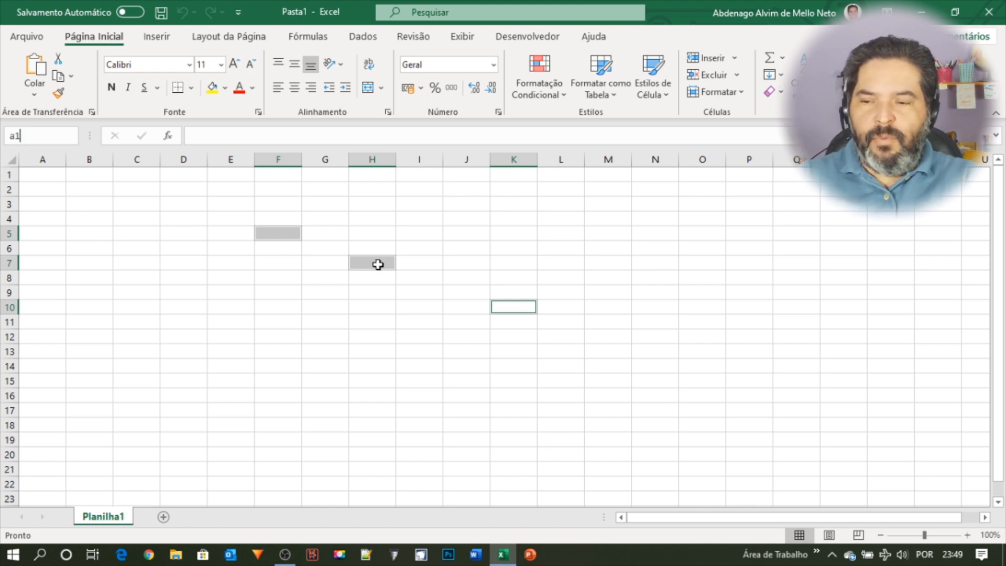
text(:)
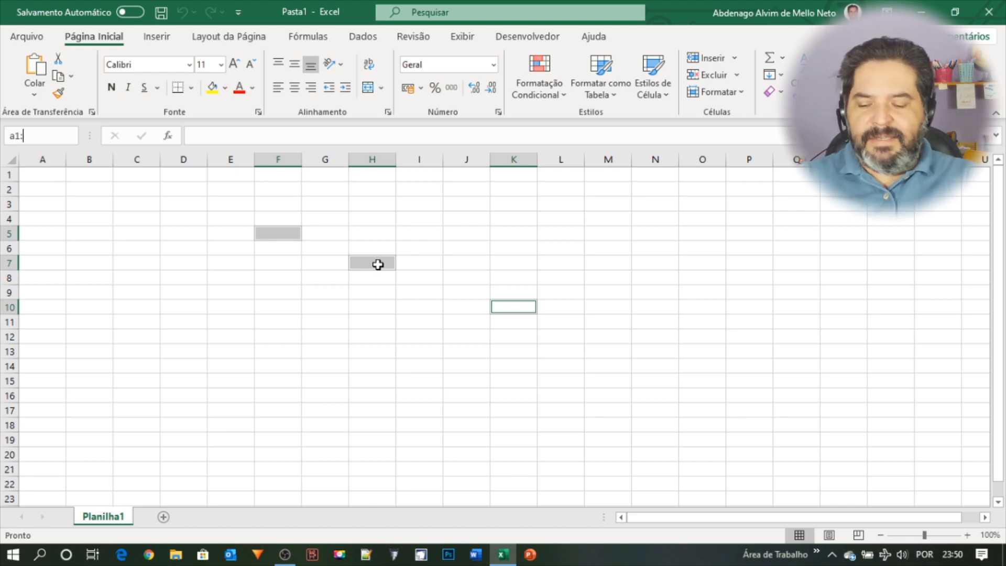
text(c5)
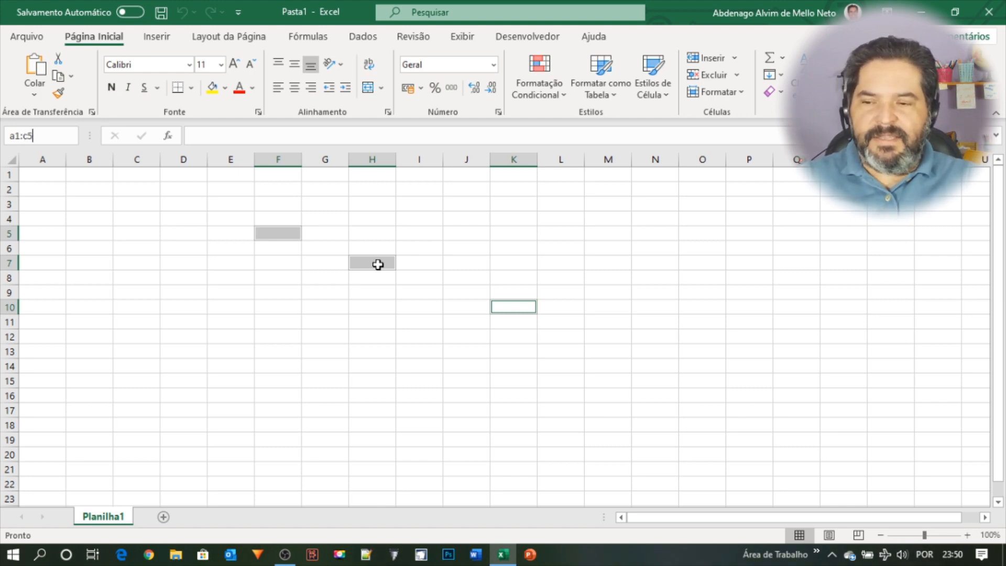
text(;)
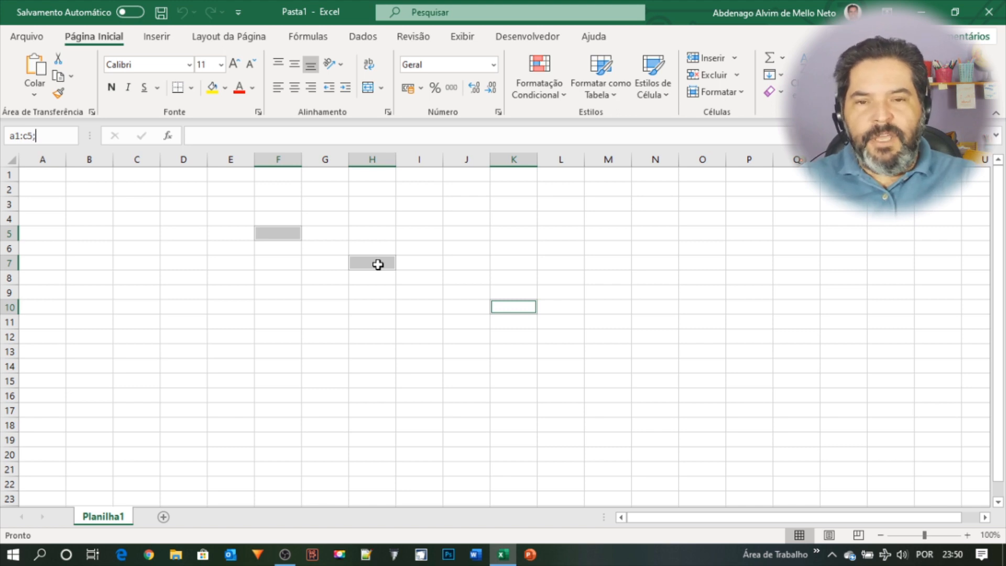
text(h7:)
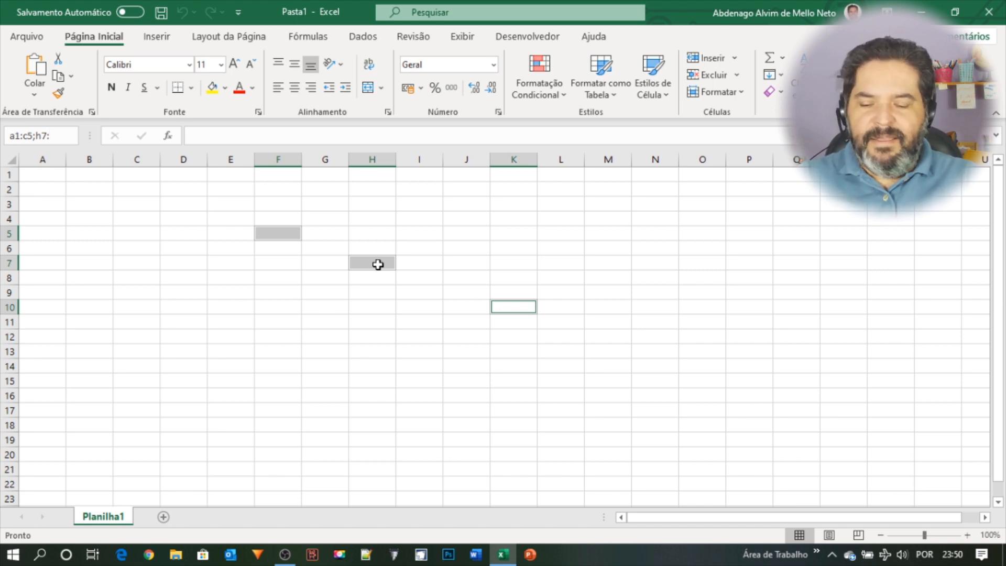
text(j21)
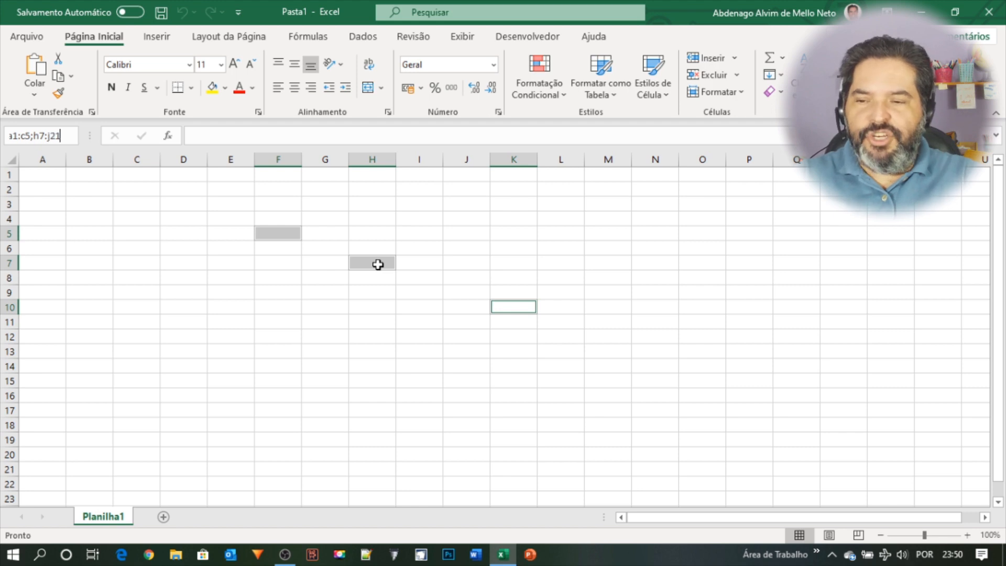
key(Return)
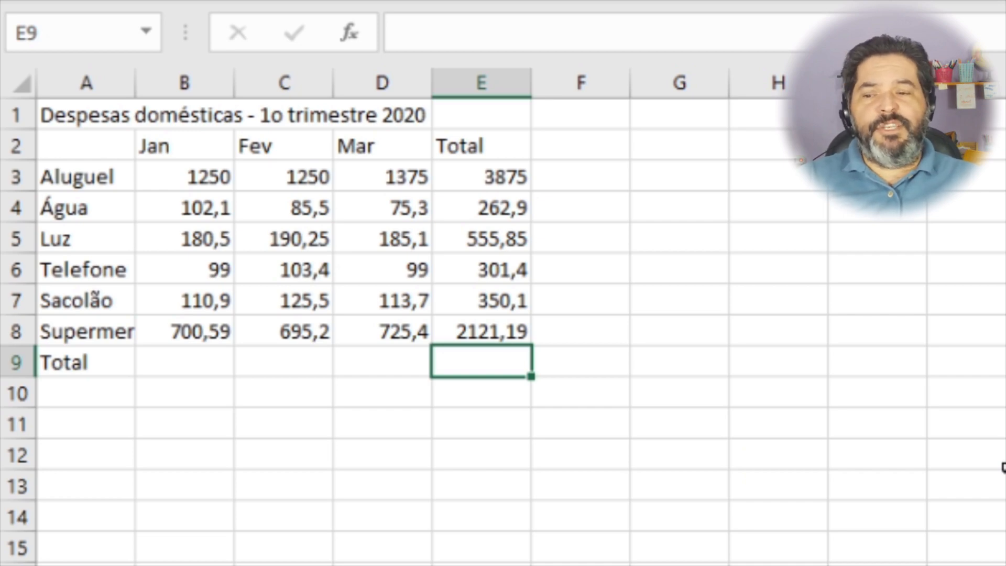
Enter the January total in cell B9 with the formula =B3+B4+B5+B6+B7+B8, picking each expense cell as a reference
click(176, 355)
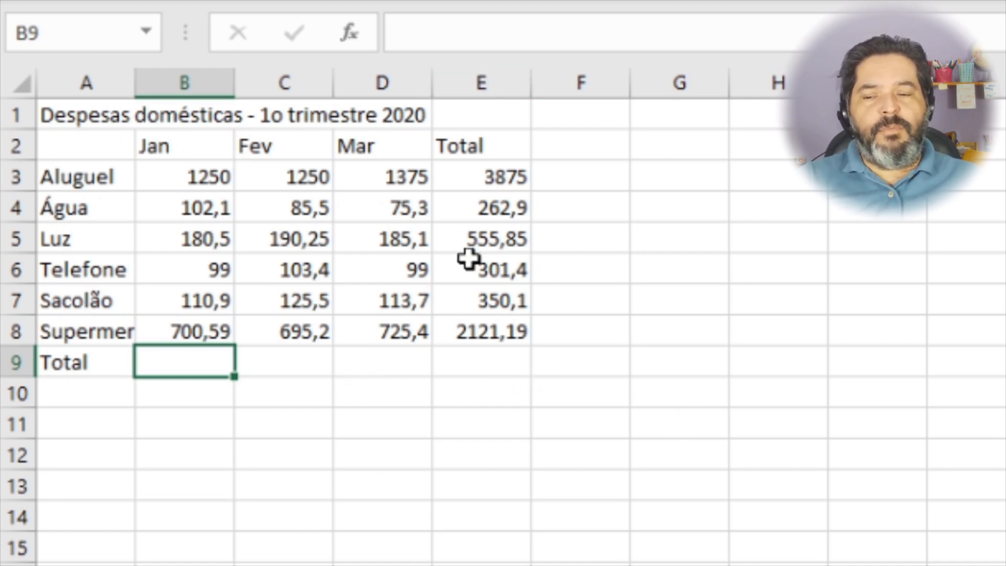
click(488, 360)
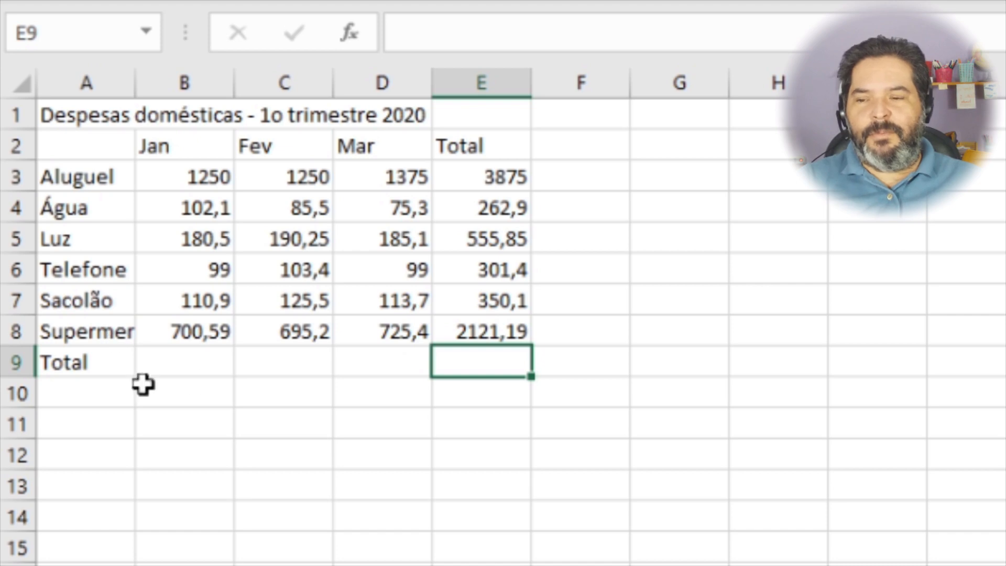
click(231, 359)
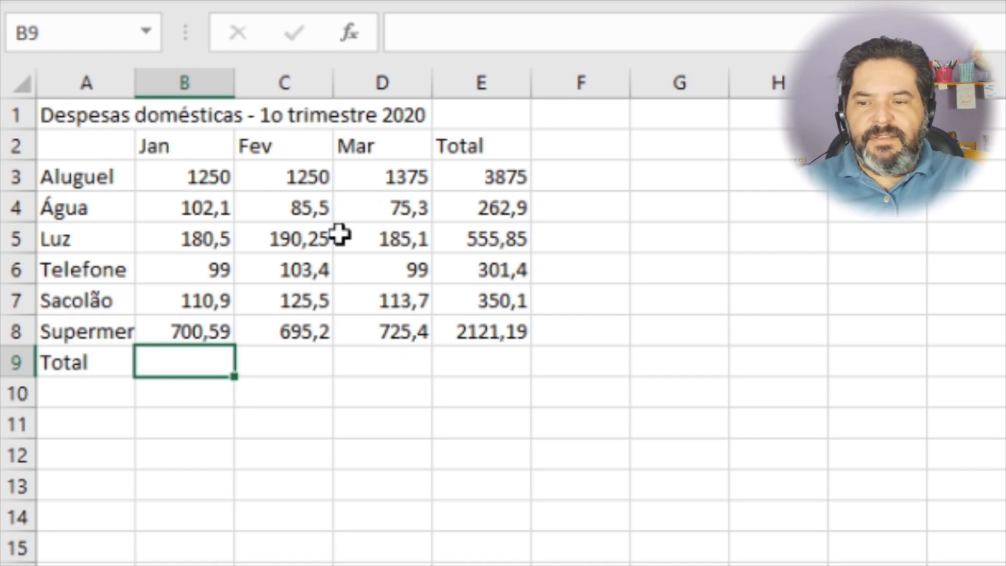
text(=)
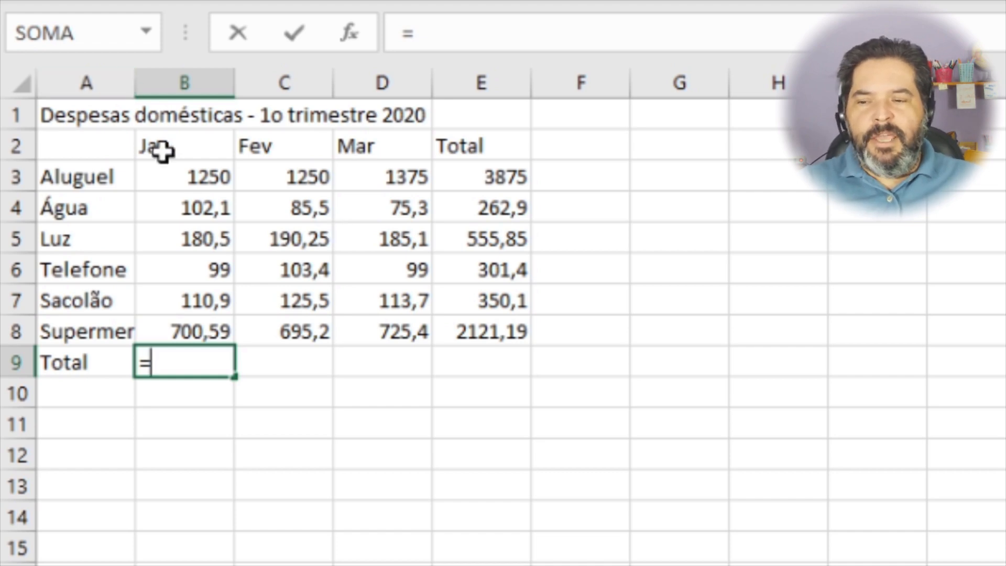
click(197, 173)
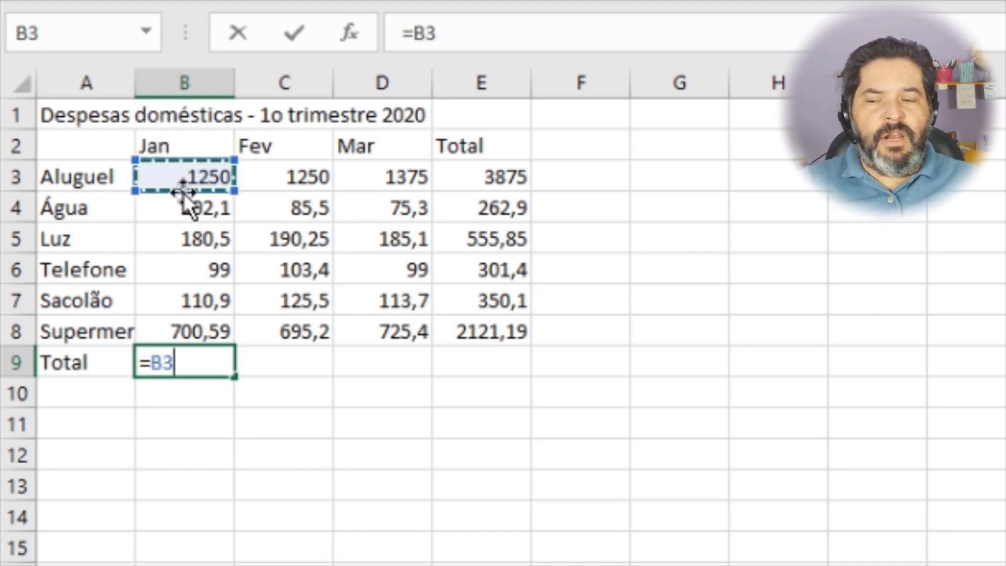
text(+)
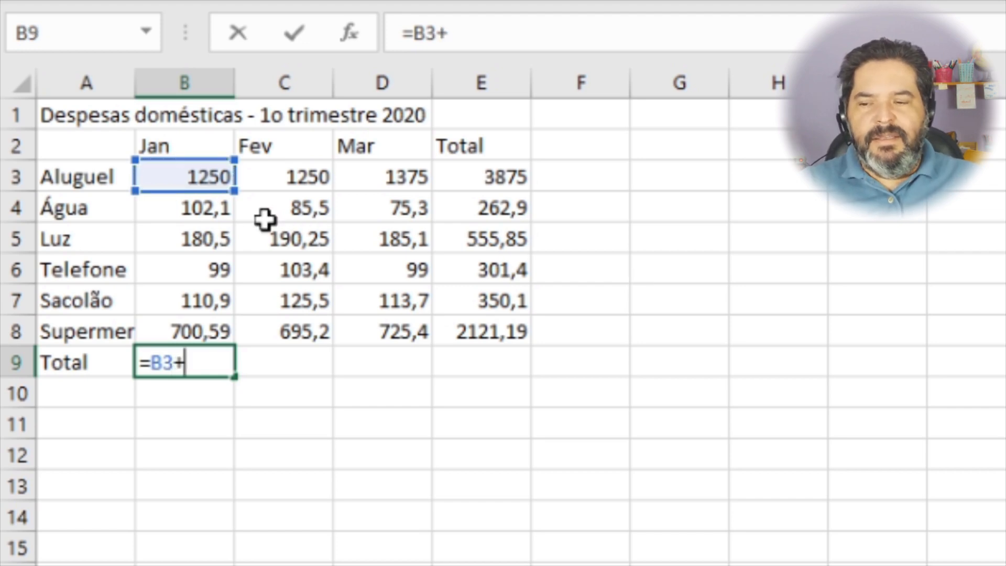
click(205, 209)
text(+)
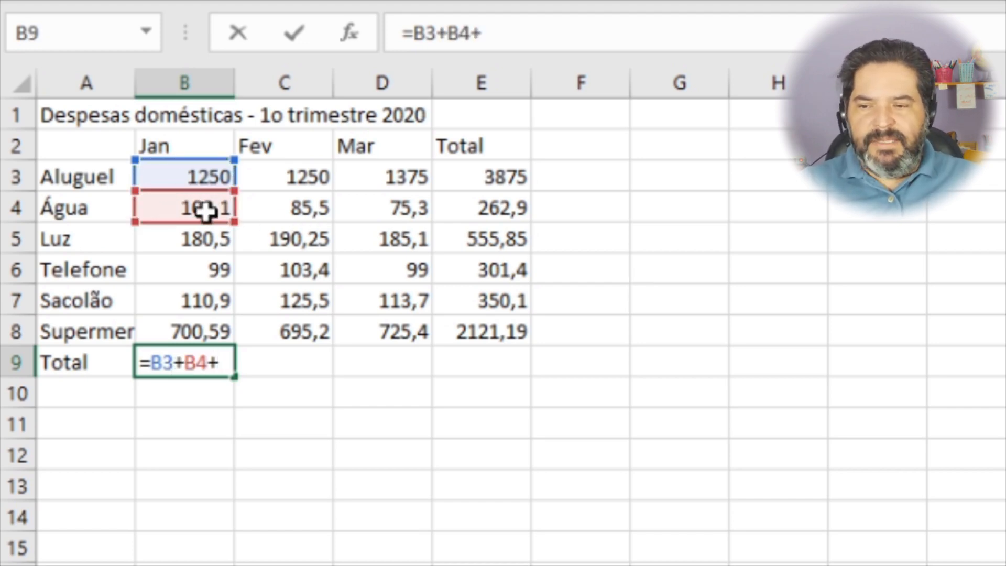
click(197, 240)
text(+)
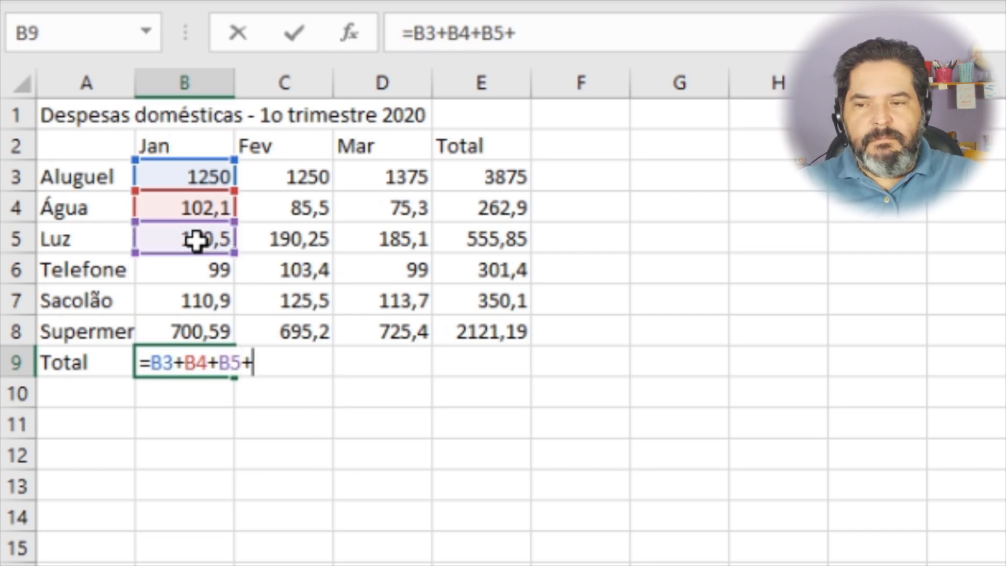
click(189, 270)
text(+)
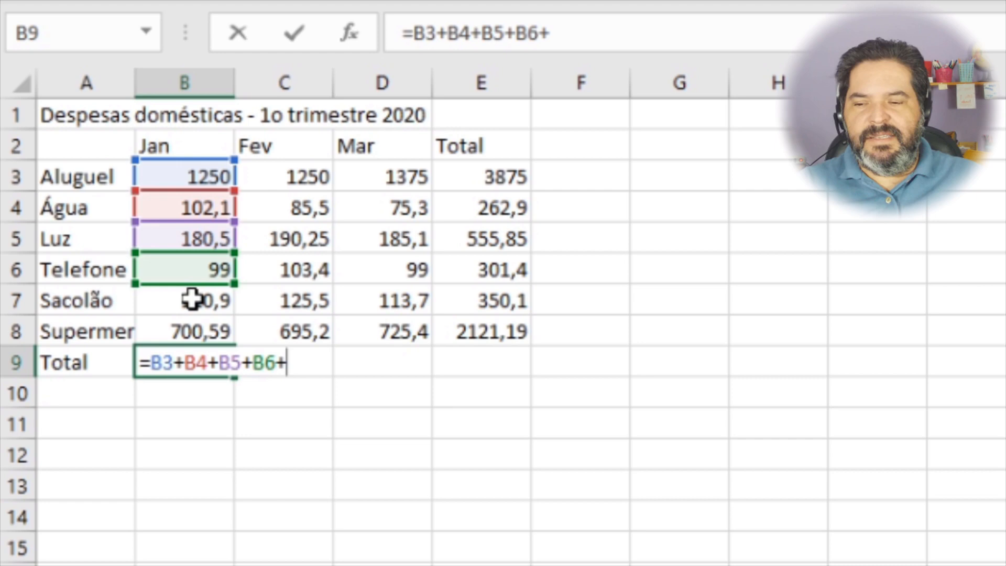
click(195, 296)
text(+)
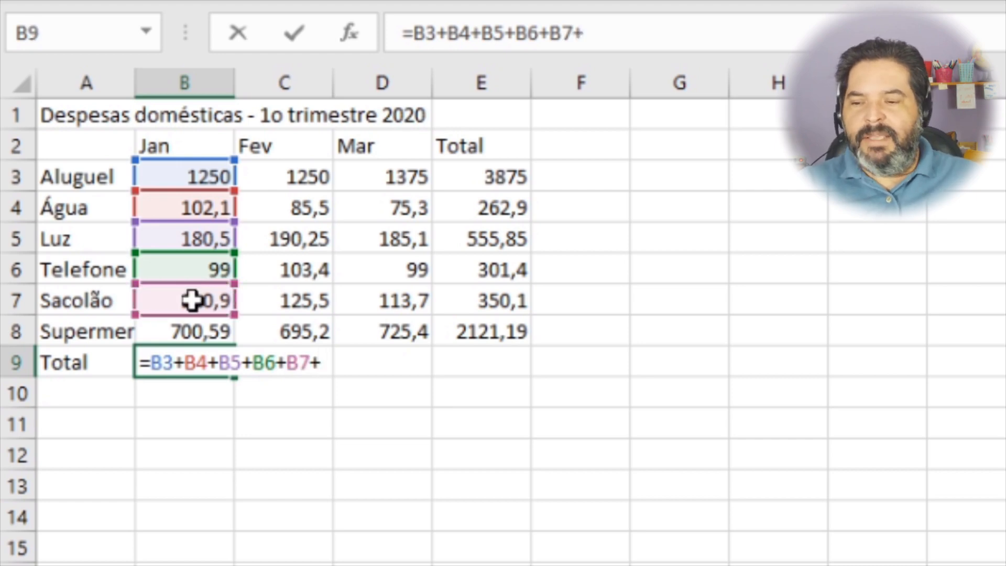
click(194, 333)
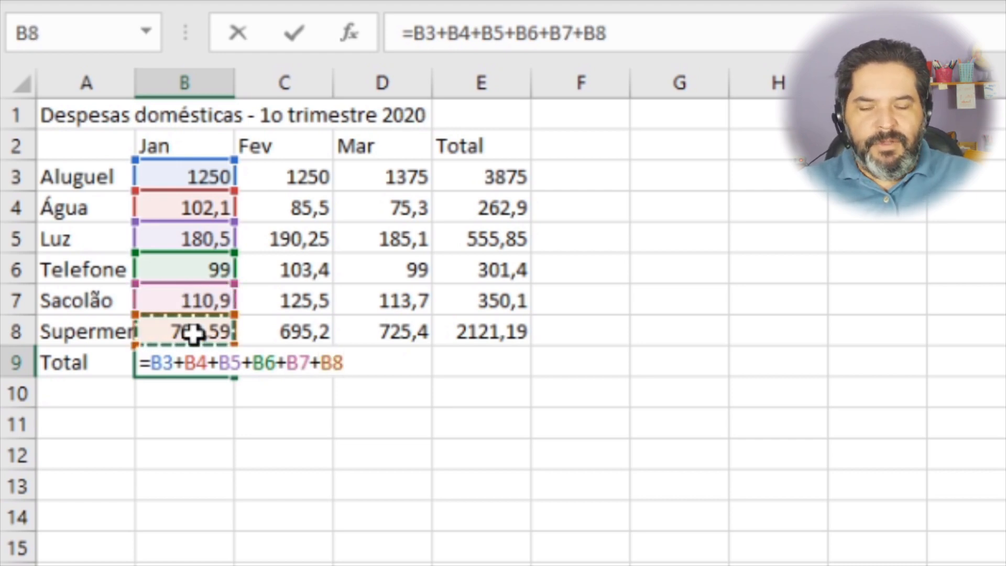
key(Return)
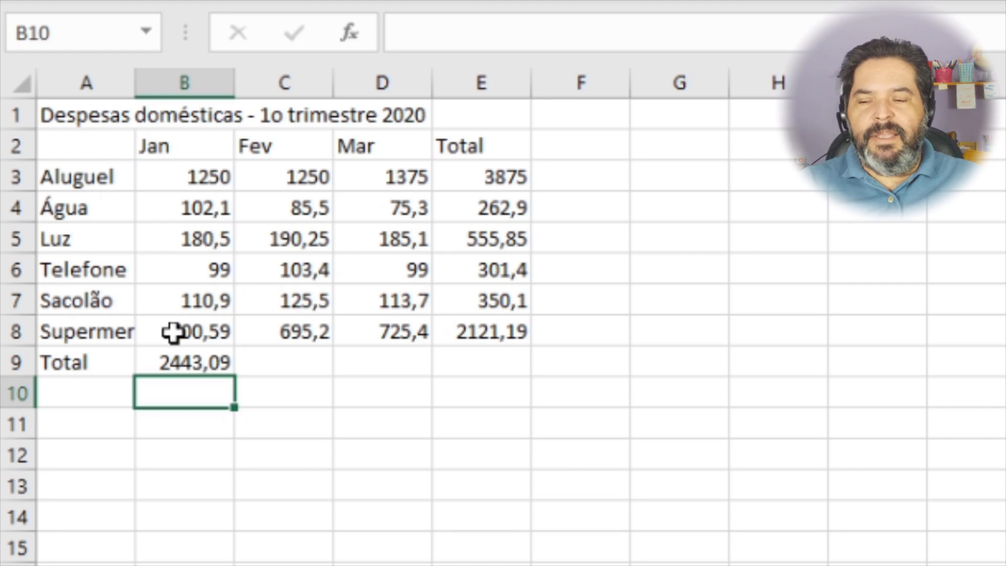
Check the cell references in B9's total formula and fill it across the Total row through E9
click(178, 366)
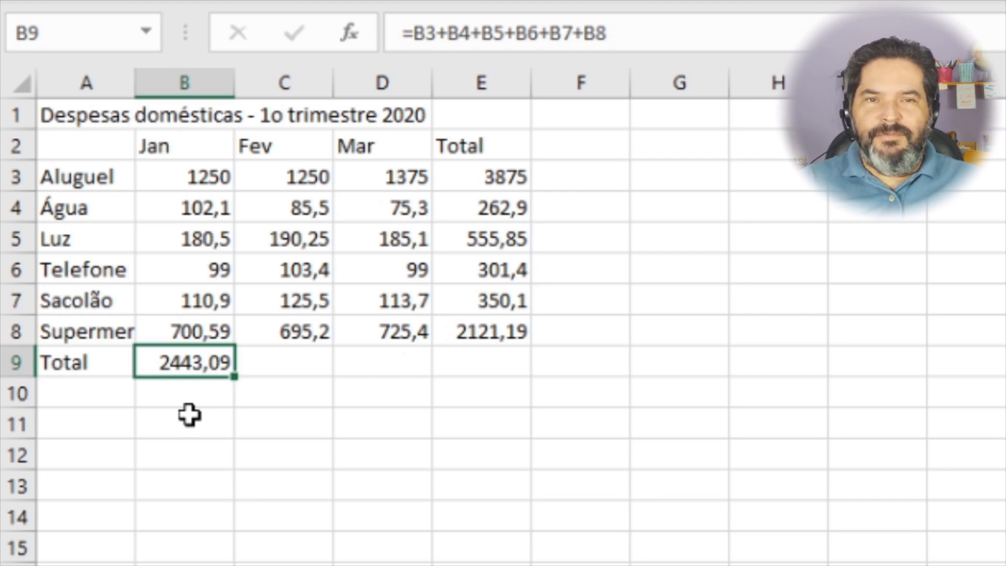
click(709, 50)
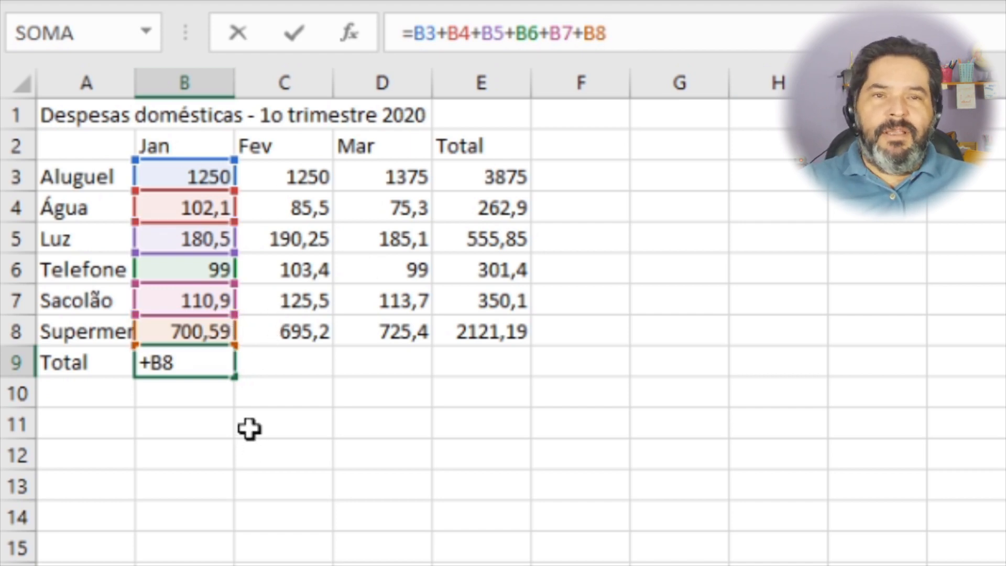
key(ctrl+Return)
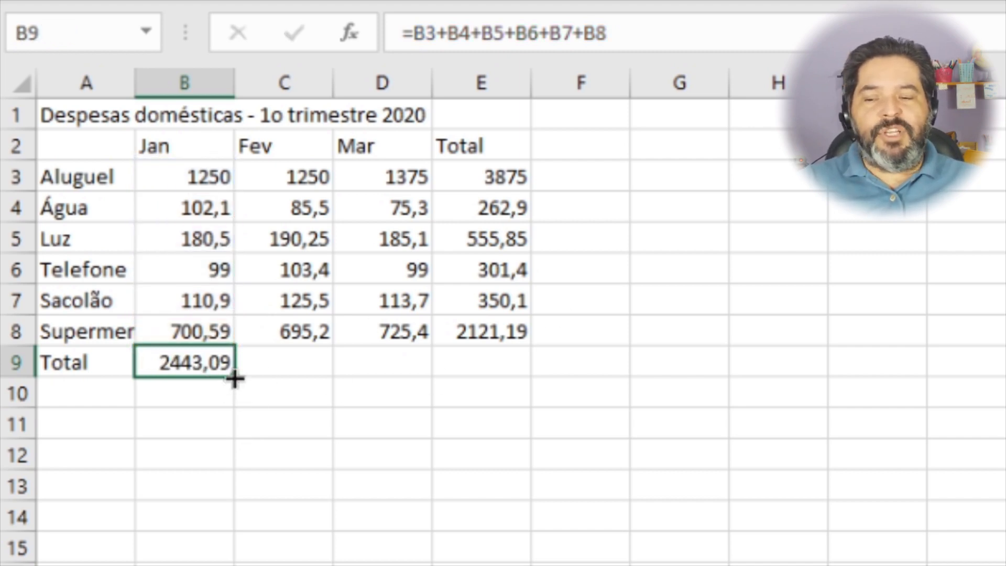
drag(234, 380, 508, 366)
Examine which cells the copied total formulas in C9, D9 and E9 refer to
click(278, 362)
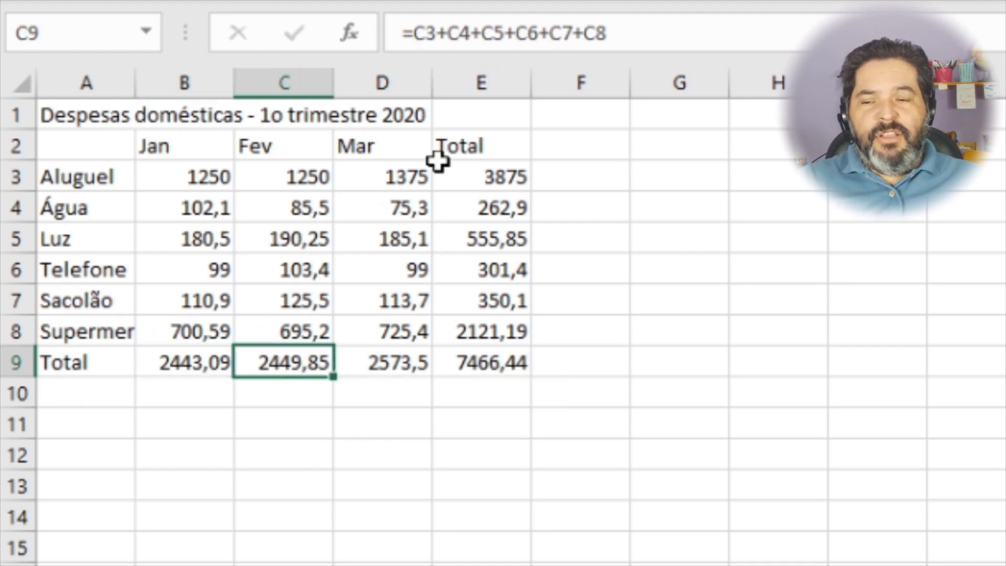
click(637, 37)
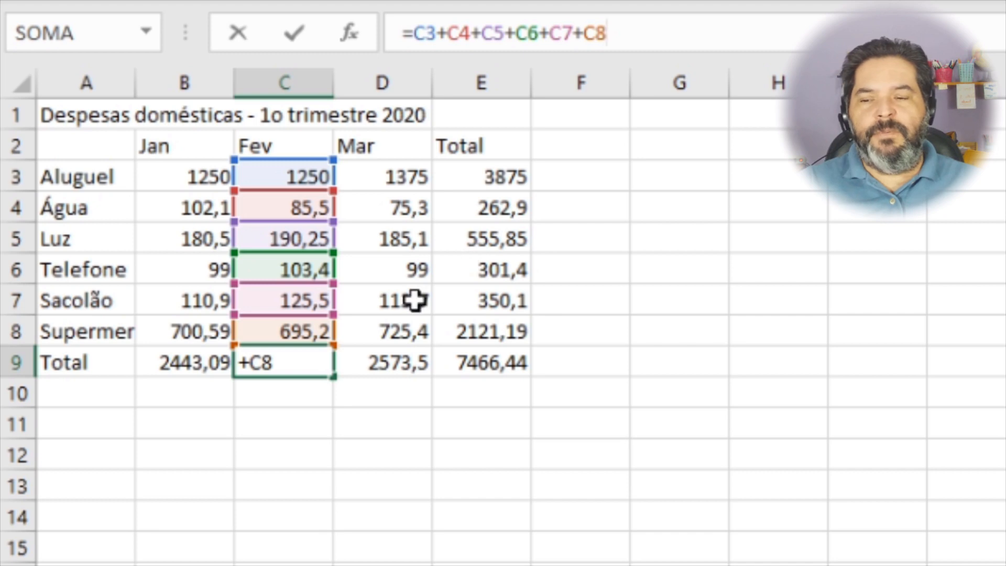
key(Tab)
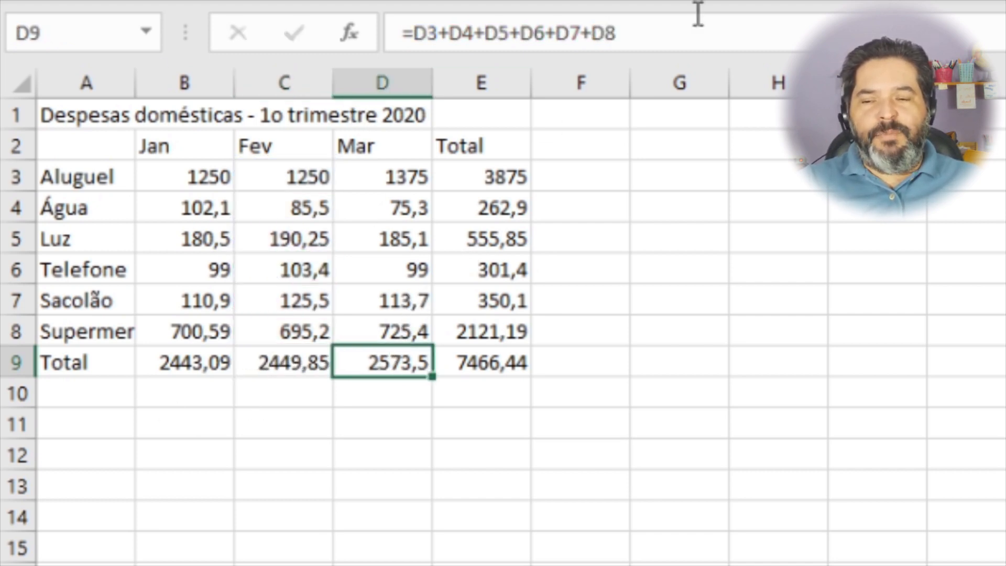
click(676, 34)
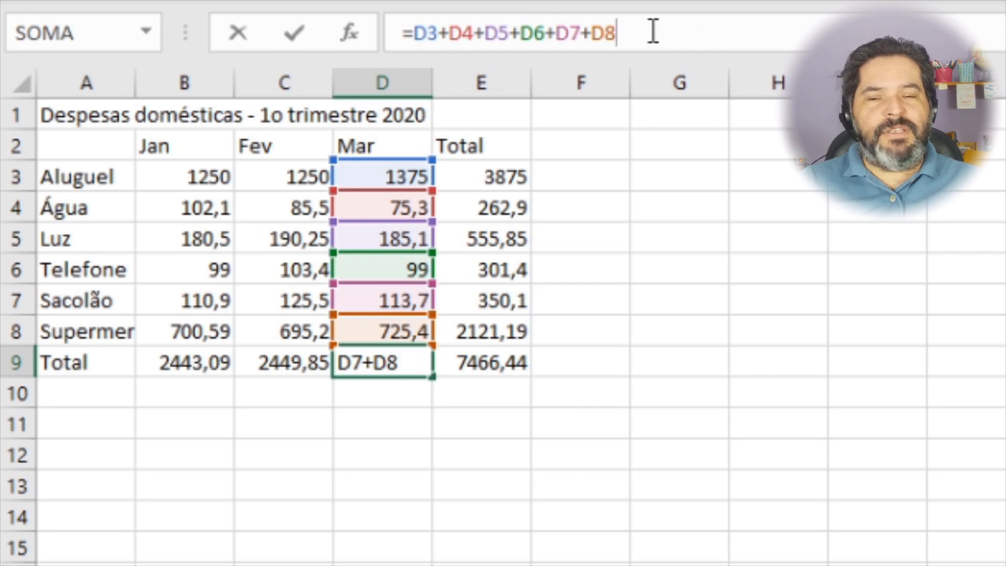
click(496, 367)
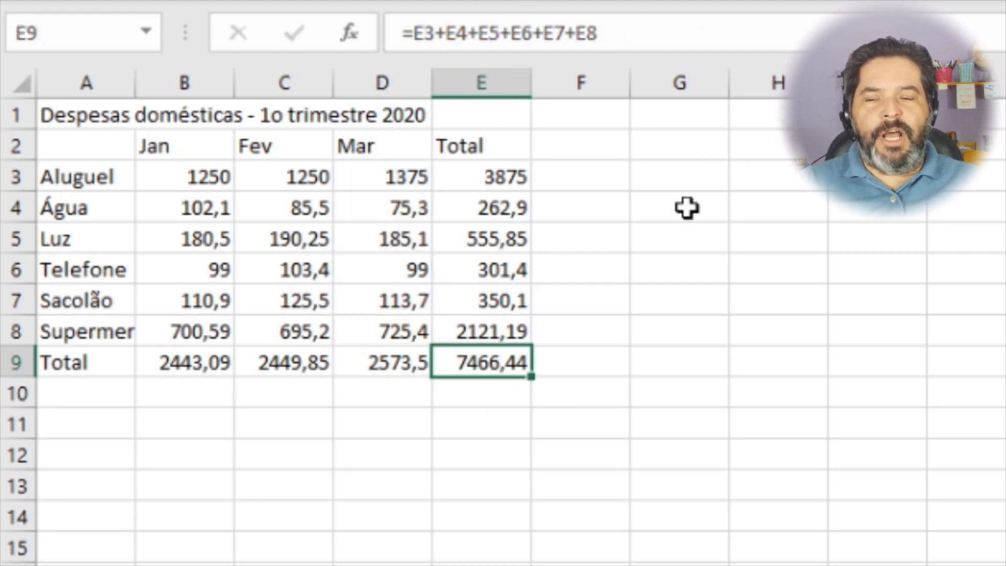
click(696, 34)
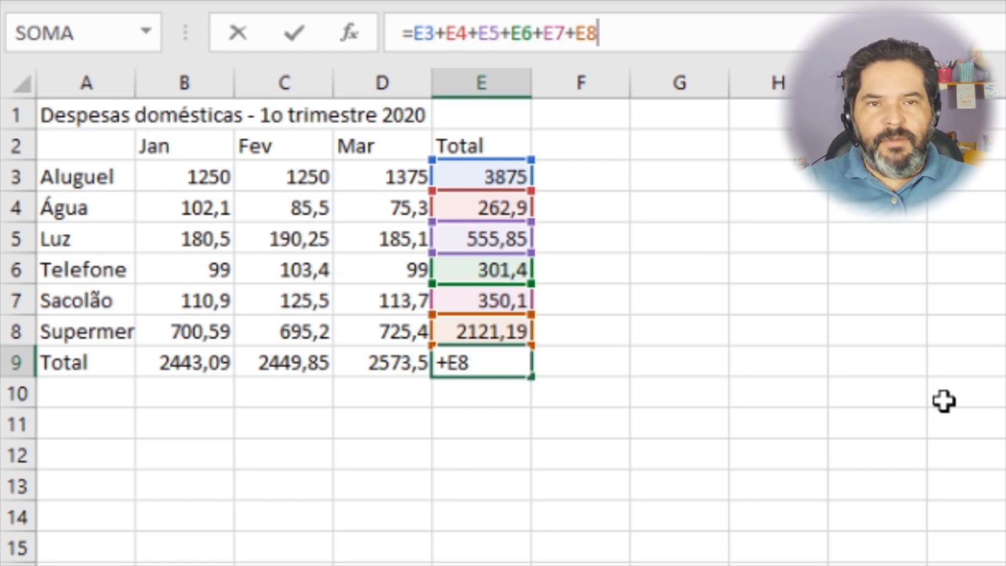
key(ctrl+Return)
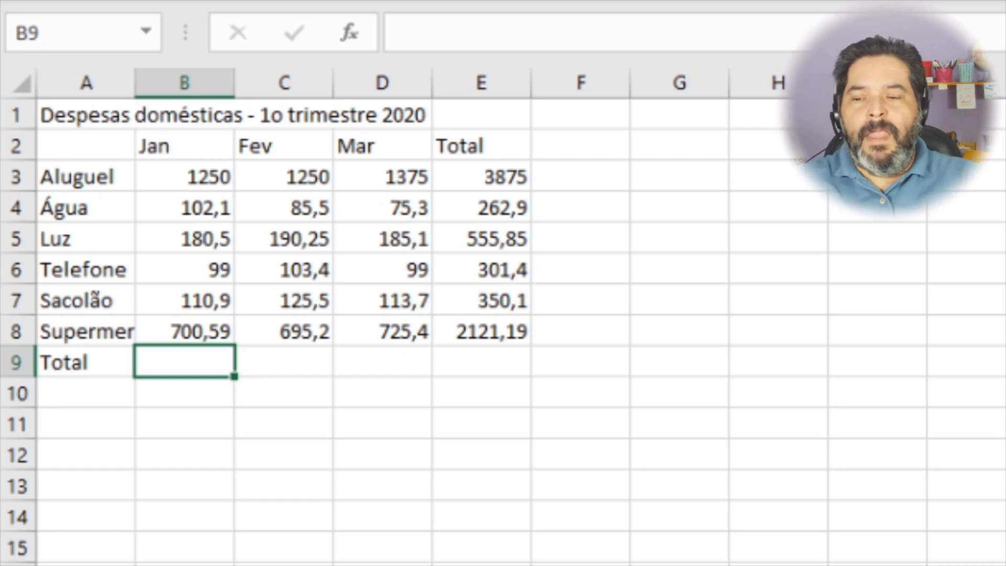
Begin a formula in cell B9 with =som and examine the descriptions of the suggested functions from SOMA to SOMASES
text(=)
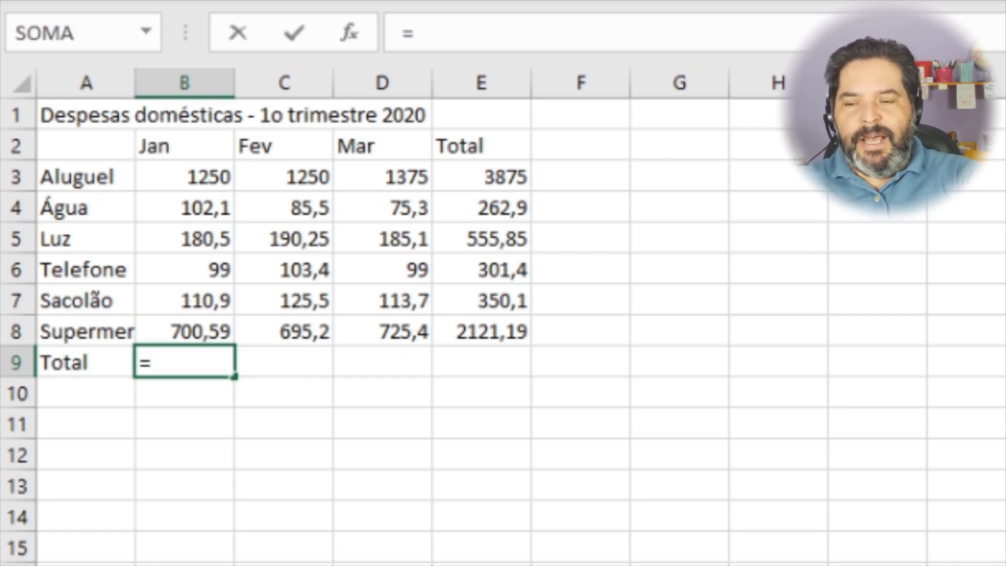
text(som)
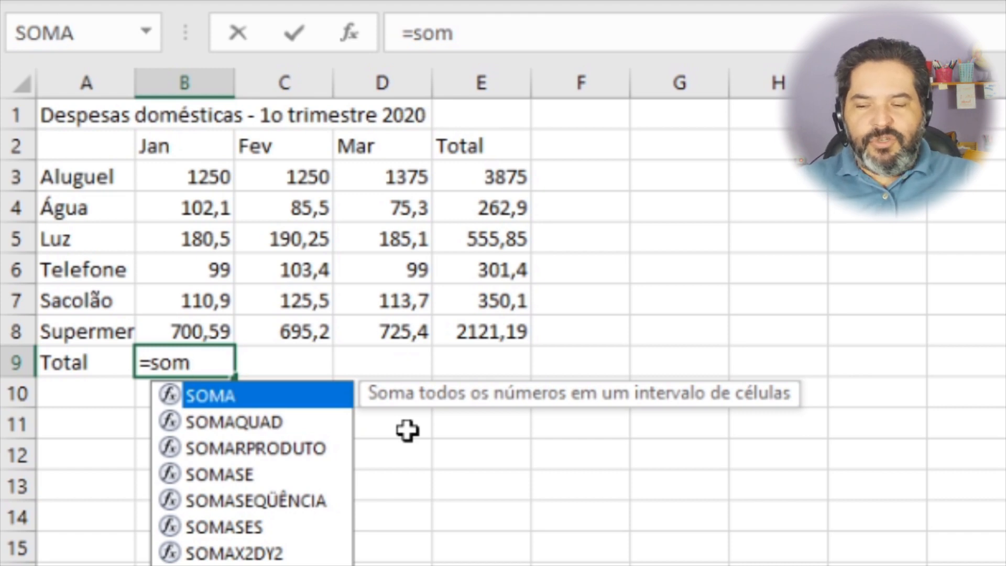
key(Down)
key(Down)
key(Down)
key(Down)
key(Down)
key(Up)
key(Up)
key(Up)
key(Up)
key(Up)
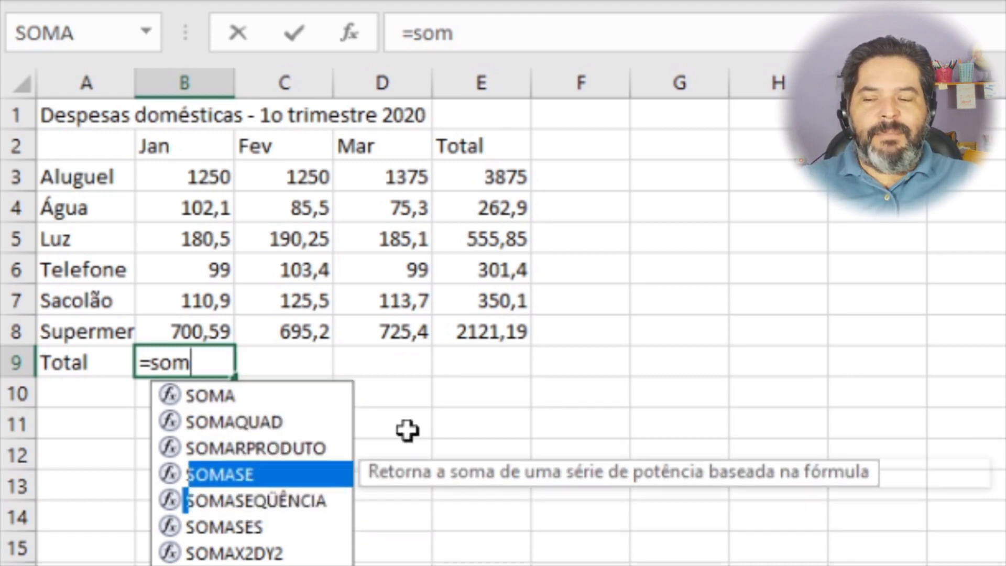
key(Down)
key(Down)
key(Down)
key(Down)
key(Down)
key(Down)
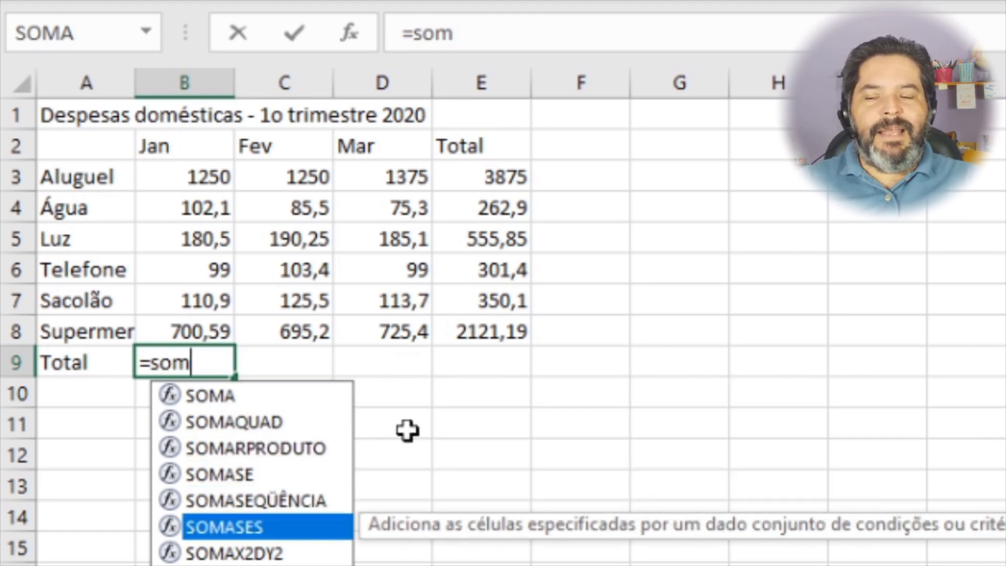
key(Up)
key(Up)
key(Up)
key(Up)
key(Up)
key(Up)
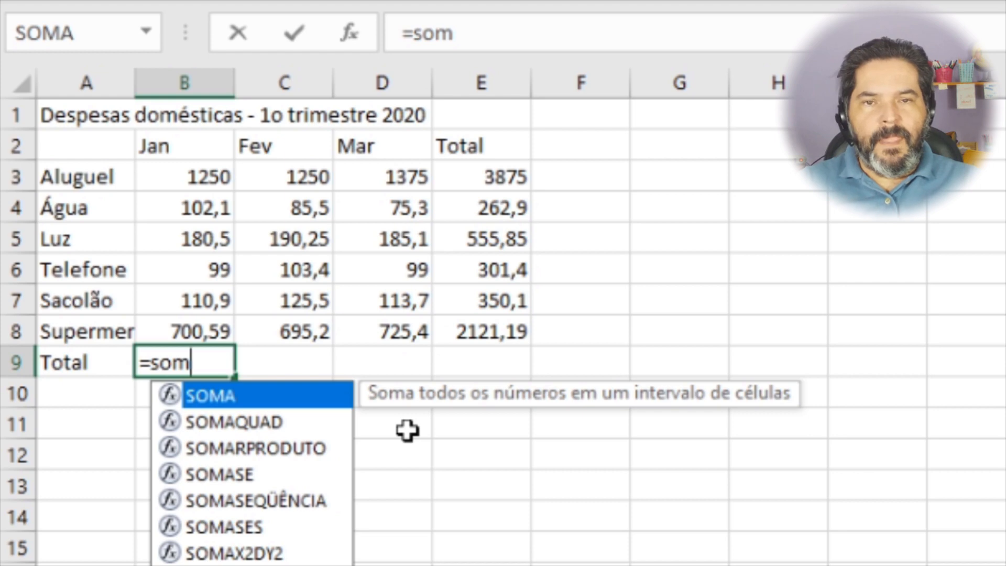
key(Down)
key(Up)
key(Down)
key(Down)
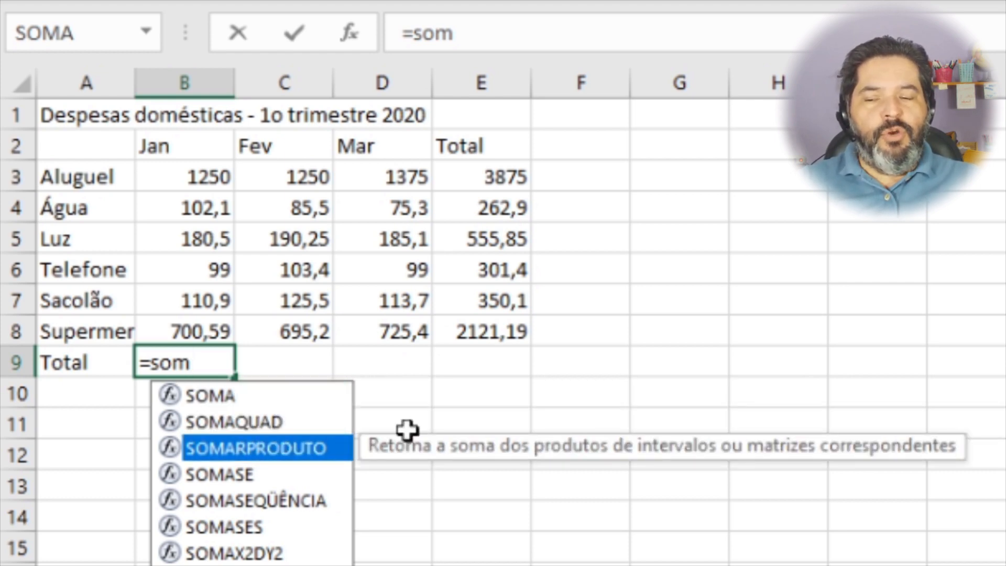
key(Up)
key(Up)
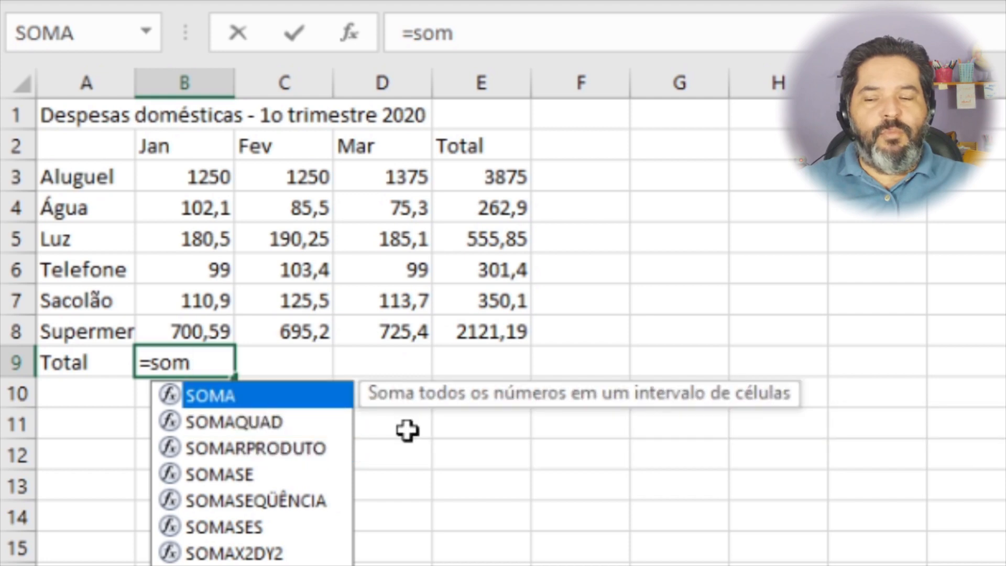
key(Down)
key(Up)
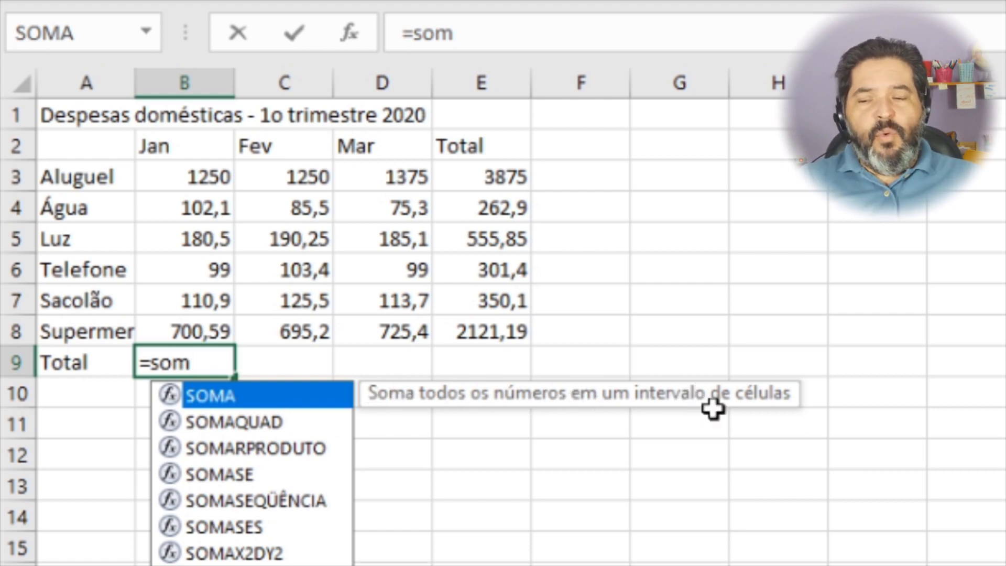
Insert the suggested SOMA function into B9's formula, and cut the formula back to =So
key(BackSpace)
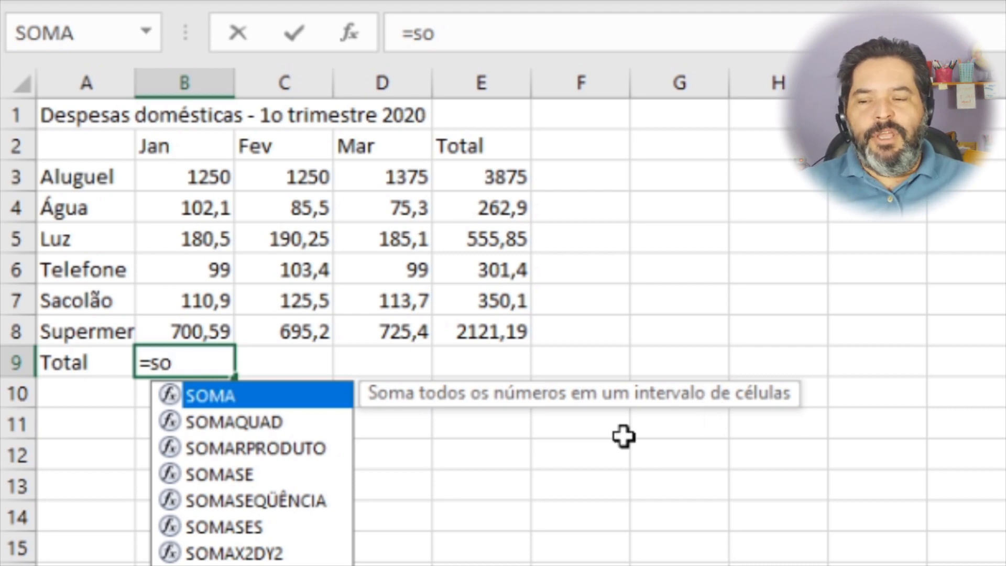
click(229, 468)
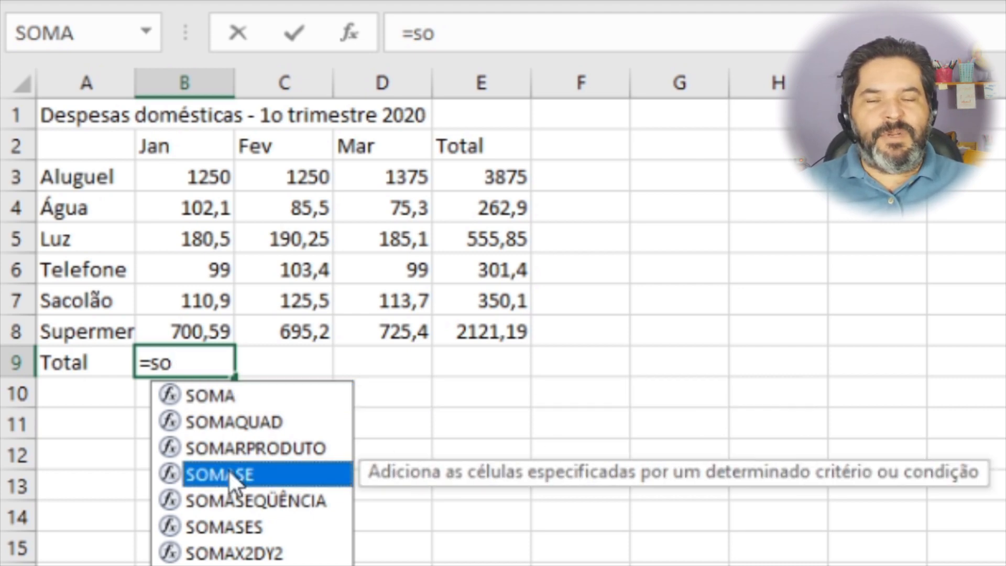
double_click(230, 395)
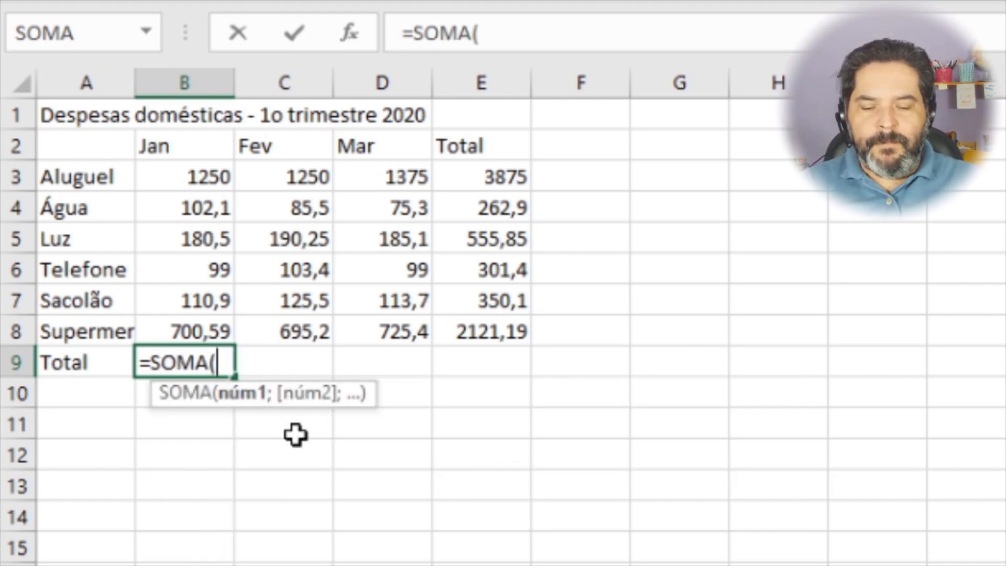
key(BackSpace)
key(BackSpace)
key(BackSpace)
key(BackSpace)
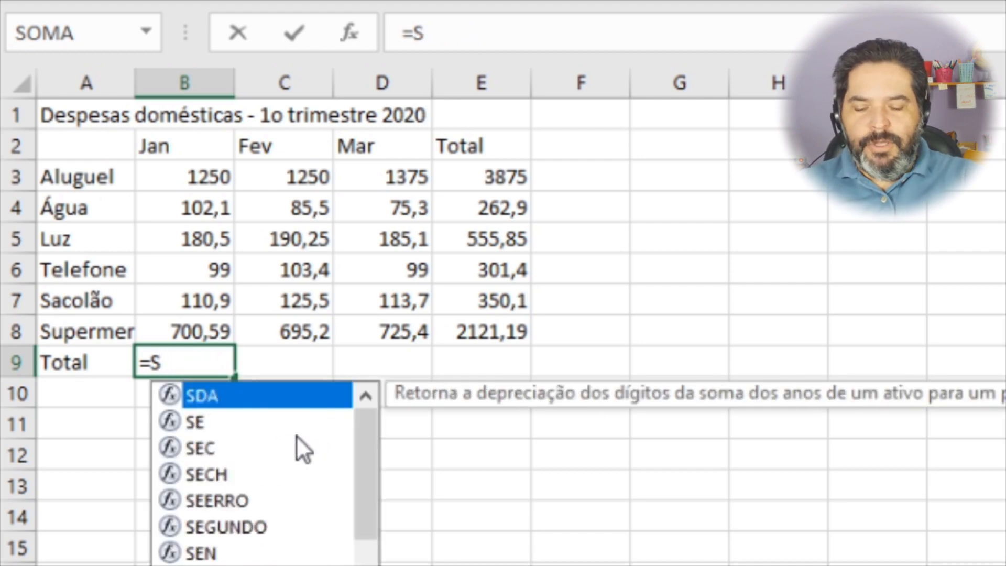
text(o)
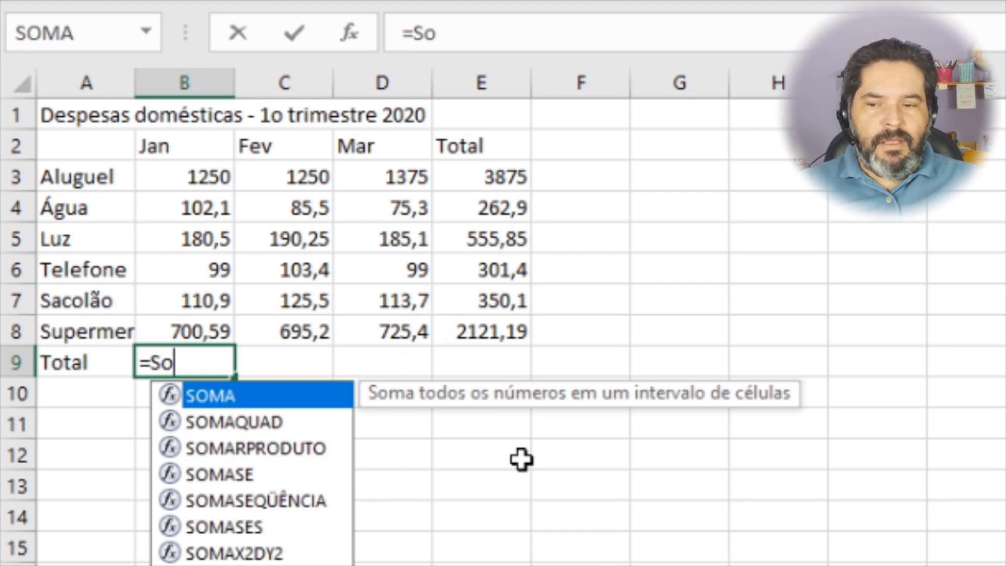
Compare the suggested functions for =So and insert SOMA as the function in cell B9
key(Down)
key(Down)
key(Up)
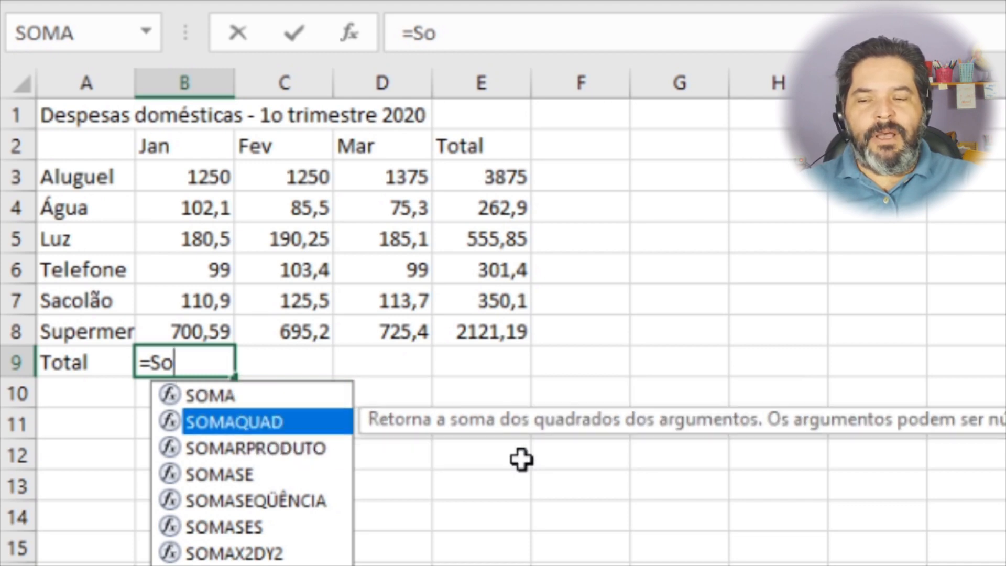
key(Up)
key(Down)
key(Down)
key(Down)
key(Up)
key(Down)
key(Up)
key(Up)
key(Up)
key(Down)
key(Up)
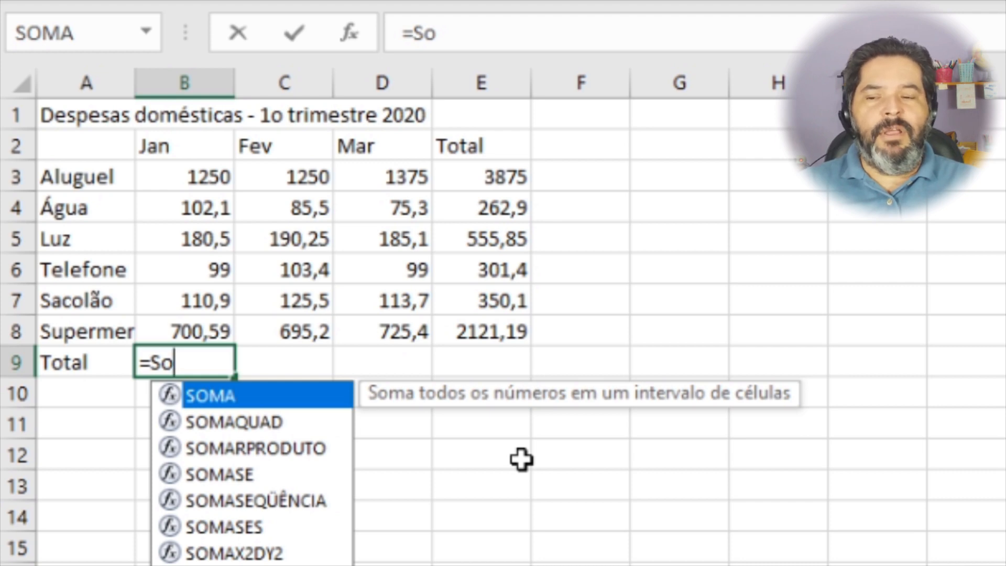
key(Tab)
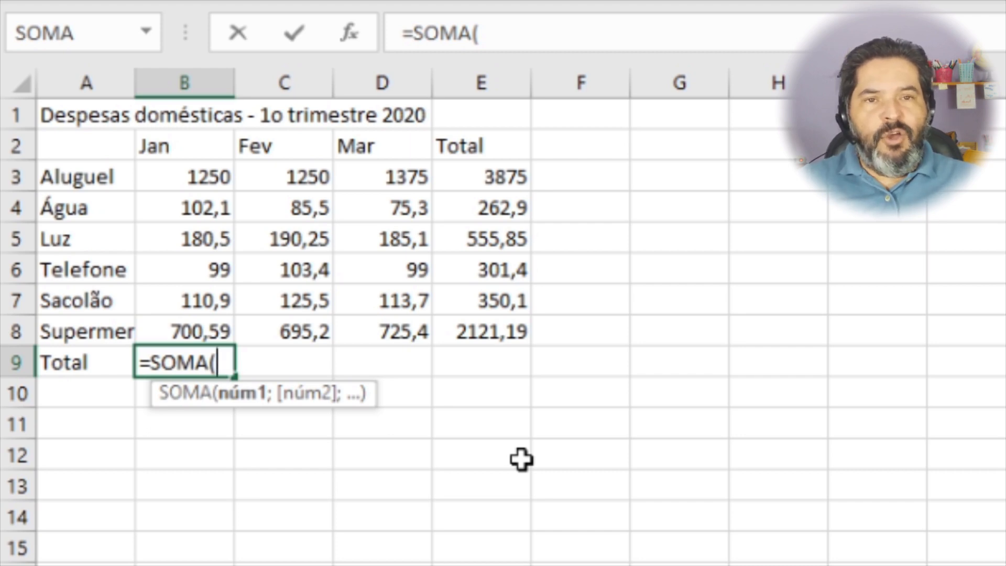
Complete the formula in B9 as =SOMA(1;5;7), keeping B9 as the active cell
text(1;)
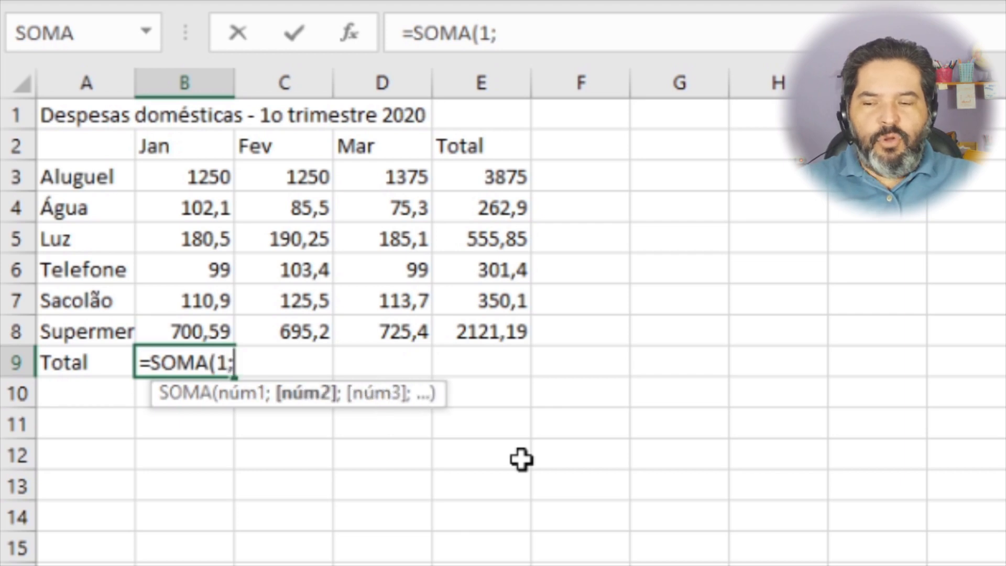
text(5)
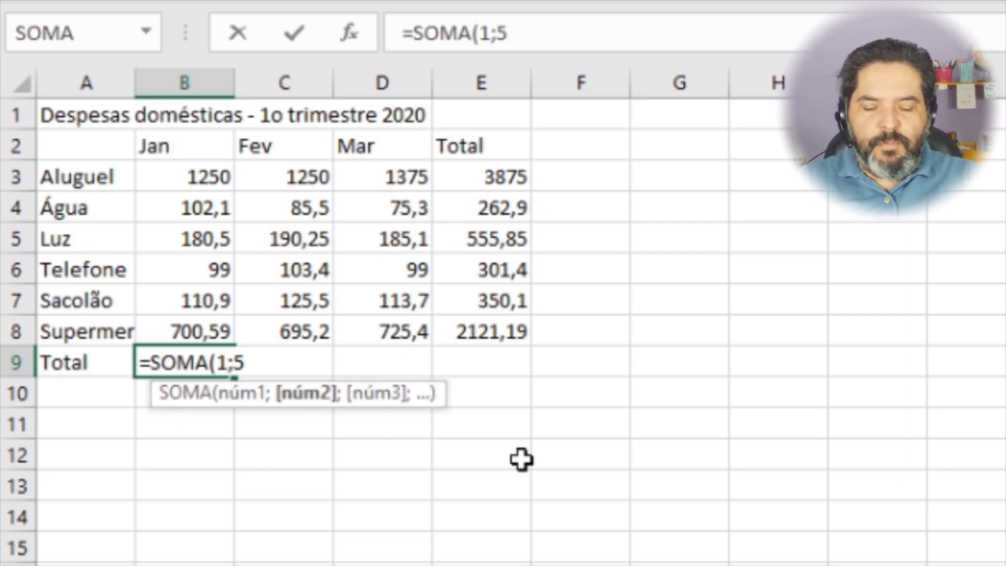
text(;7)
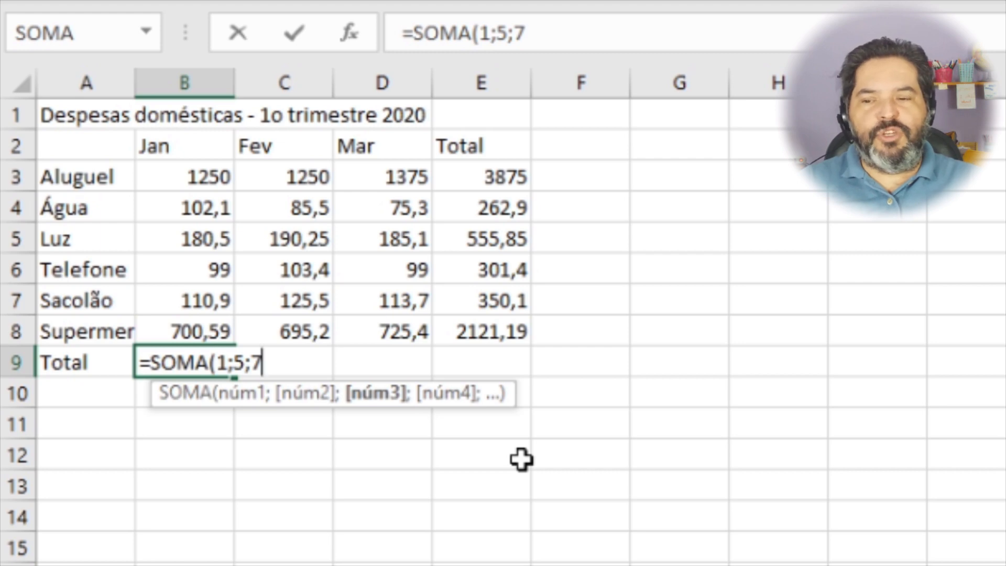
text())
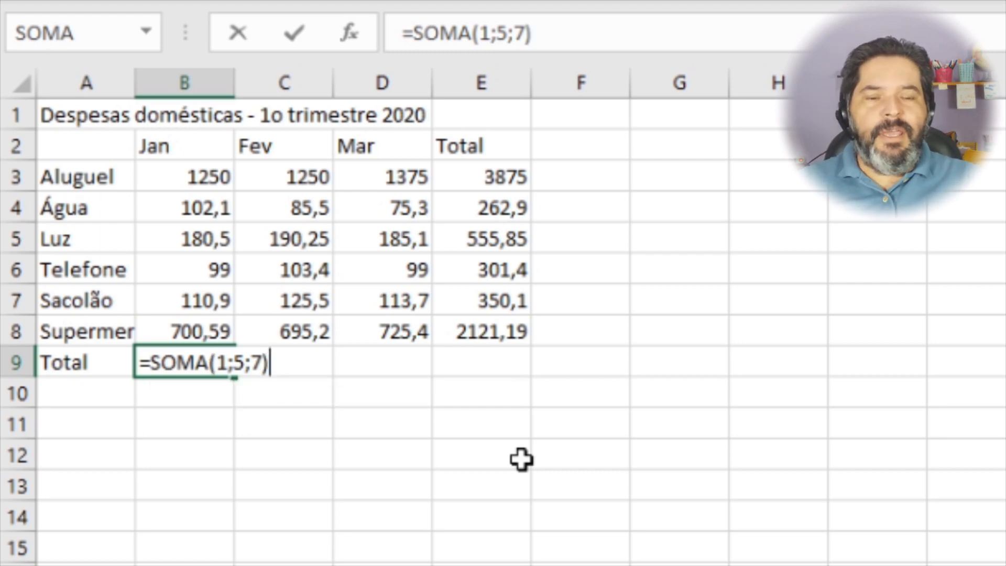
key(ctrl+Return)
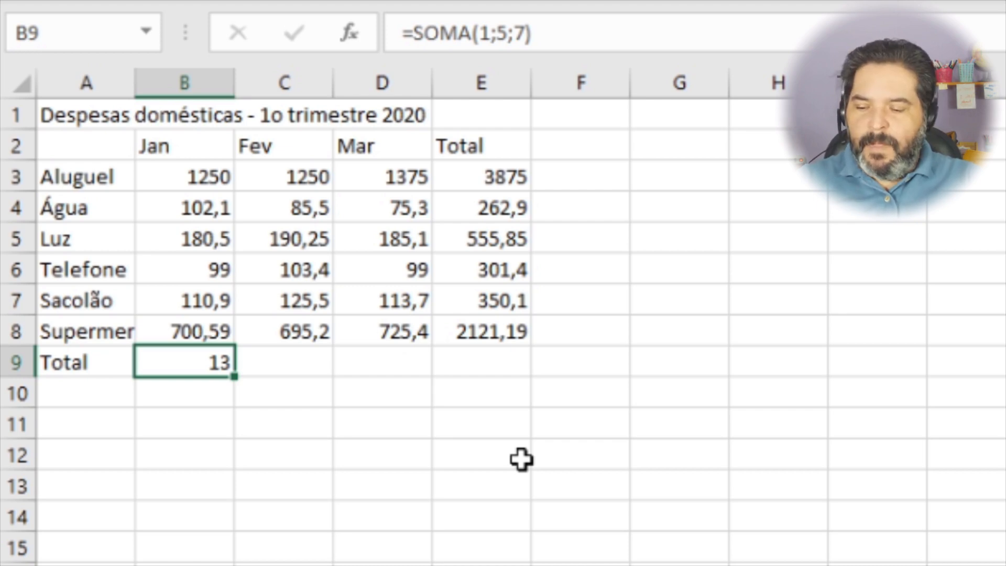
Reopen B9's formula for editing and remove the constants 1;5;7, leaving only =SOMA(
key(F2)
key(BackSpace)
key(BackSpace)
key(BackSpace)
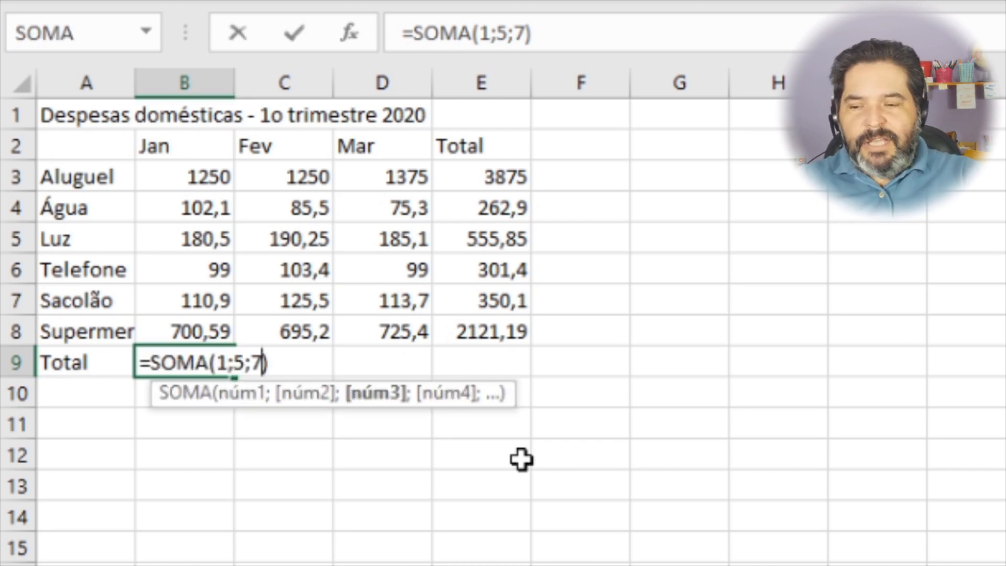
key(BackSpace)
key(BackSpace)
key(BackSpace)
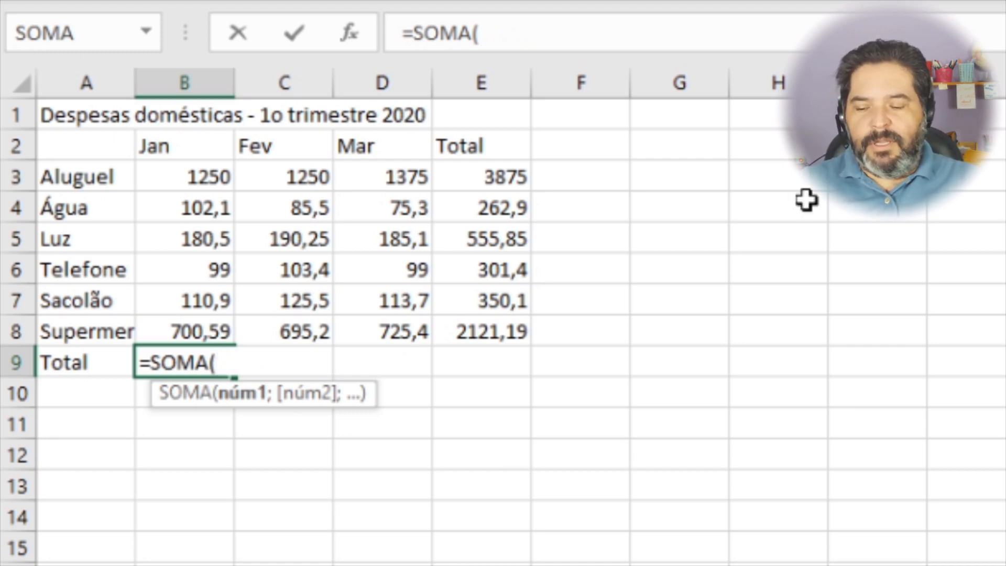
Try b3;b4 as individually written arguments of B9's SOMA formula, and clear them again
text(b3)
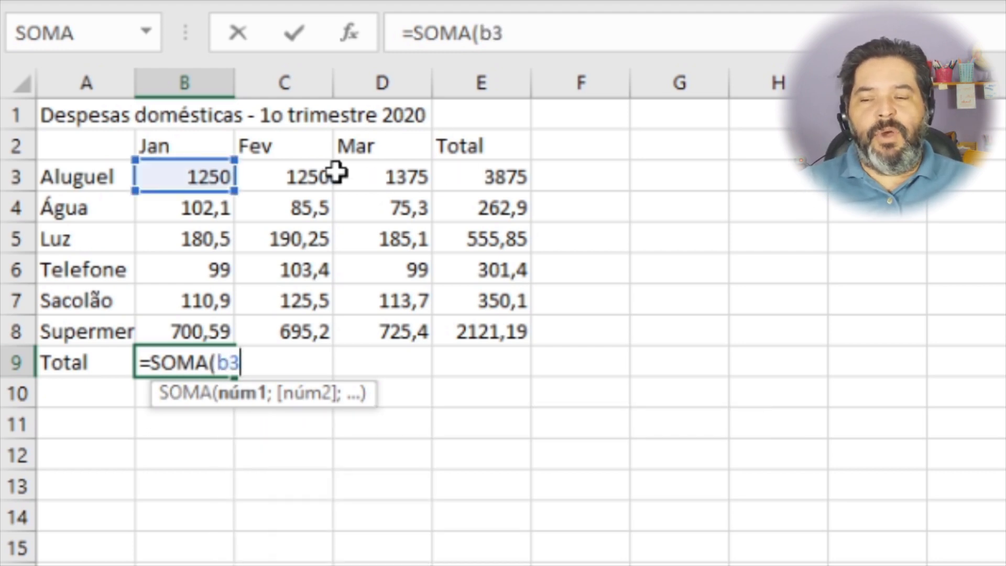
text(;b)
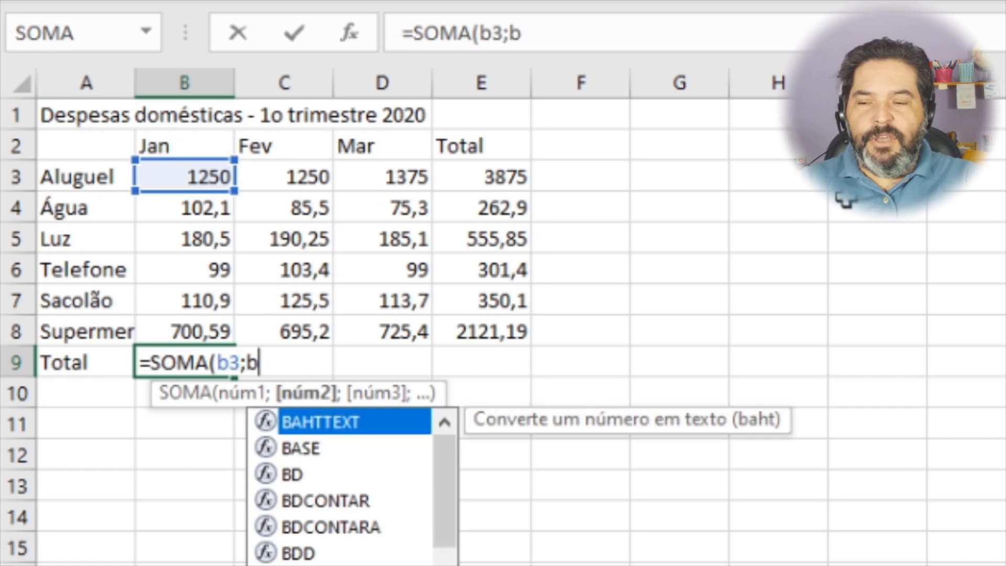
text(4)
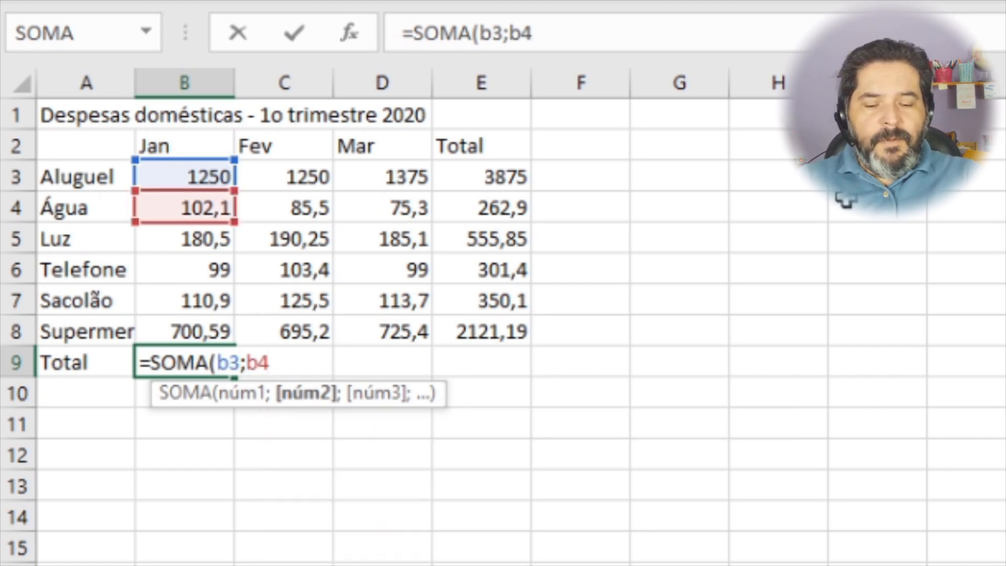
key(BackSpace)
key(BackSpace)
key(BackSpace)
key(BackSpace)
key(BackSpace)
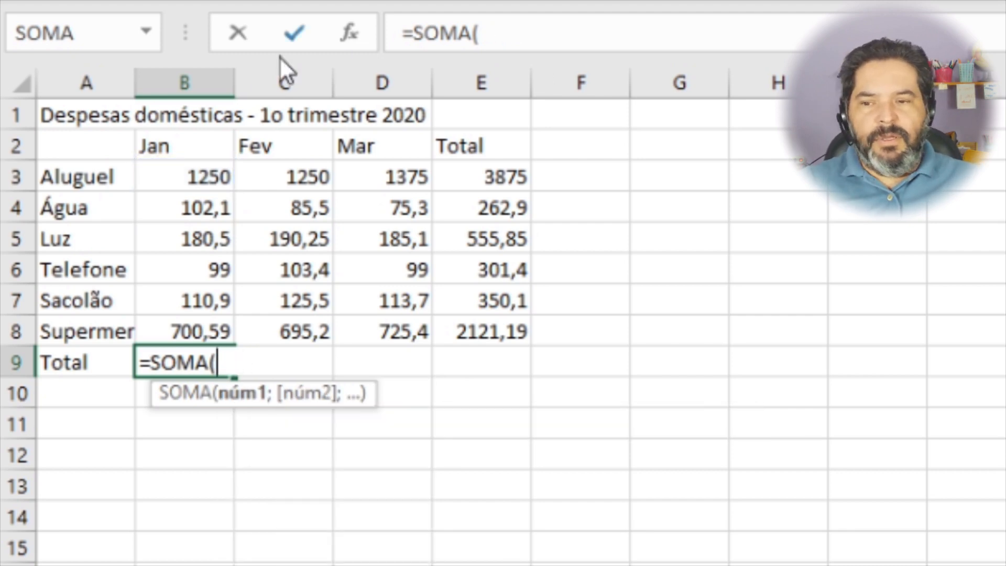
Try picking cells B3 and B4 on the sheet as separate SOMA arguments, and clear them again
click(190, 174)
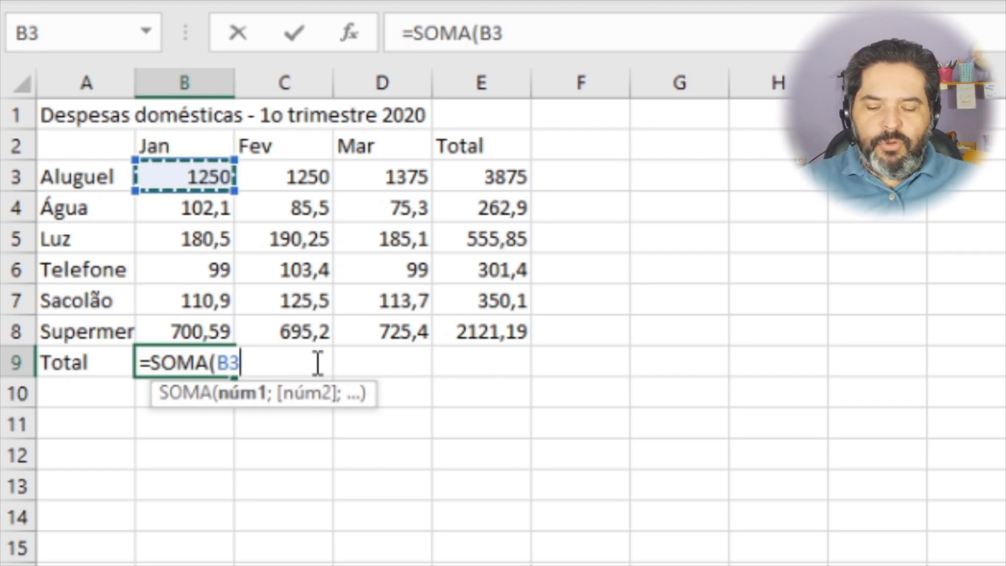
text(;)
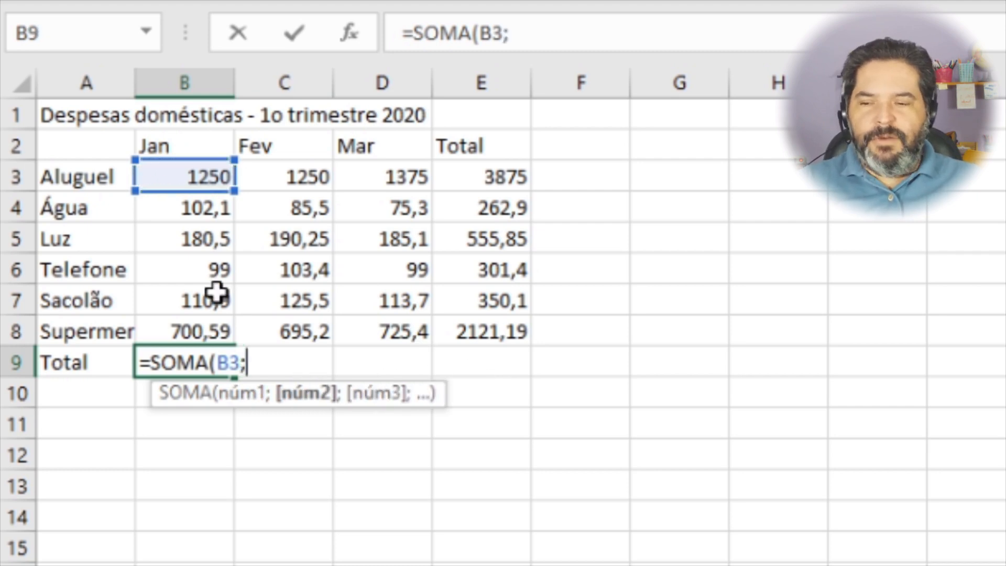
click(180, 206)
text(;)
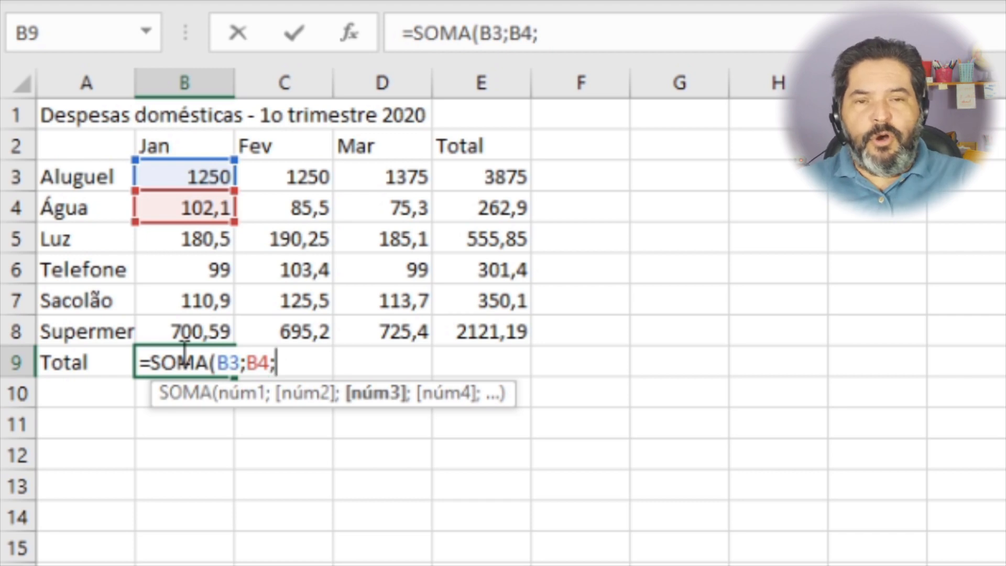
key(BackSpace)
key(BackSpace)
key(BackSpace)
key(BackSpace)
key(BackSpace)
key(BackSpace)
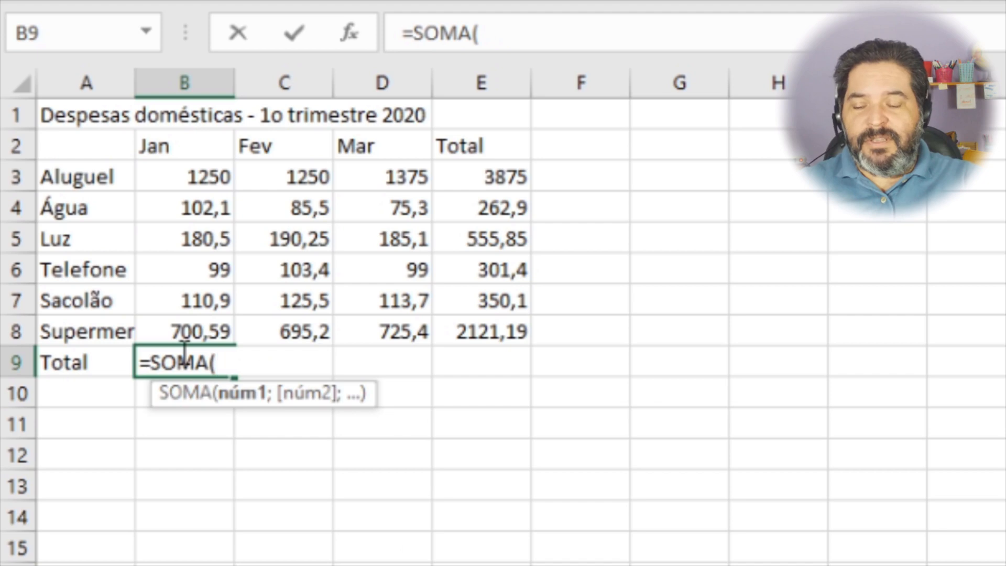
Write the range b3:b8 as the argument of B9's SOMA formula, and erase it back to =SOMA(
text(b3:)
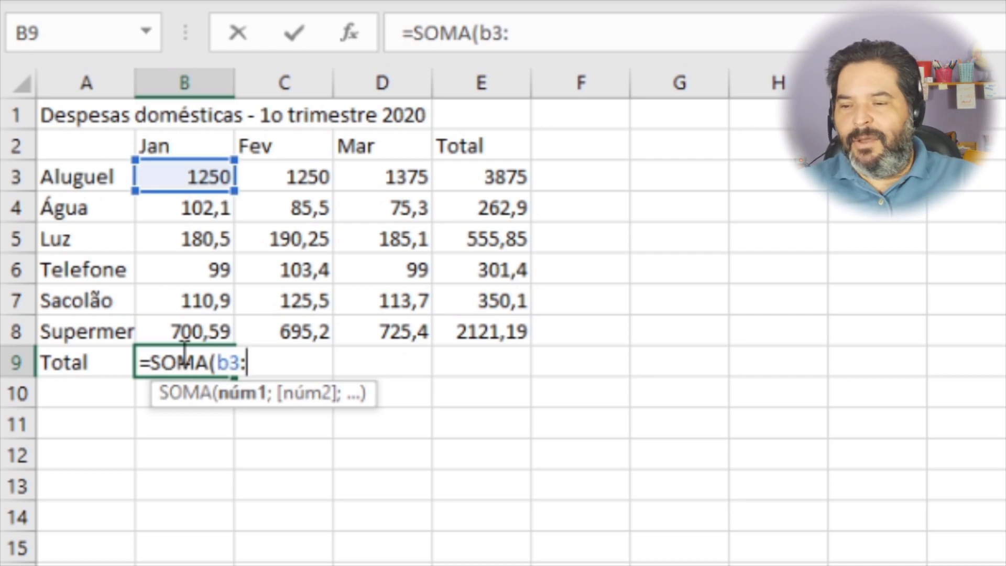
text(b8)
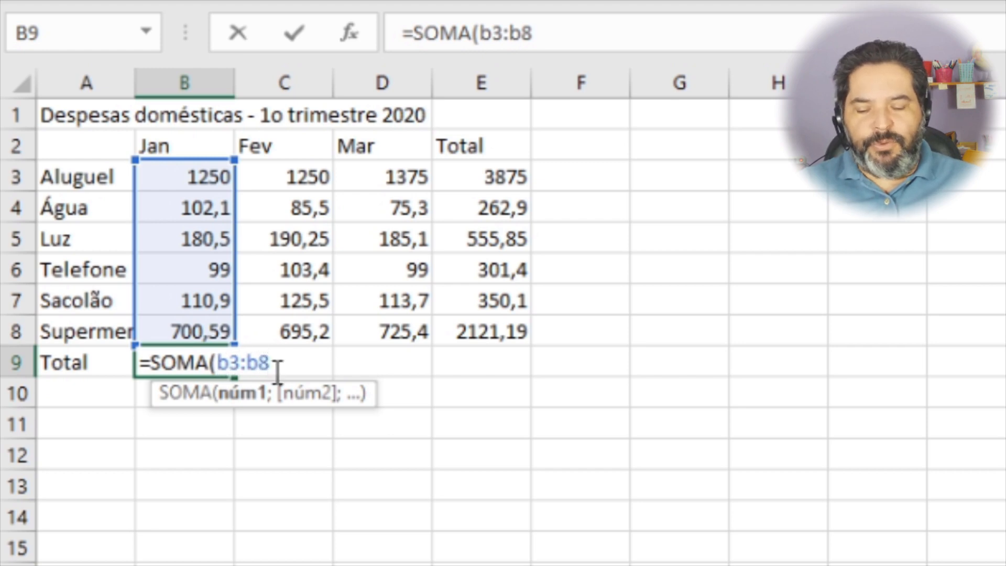
text())
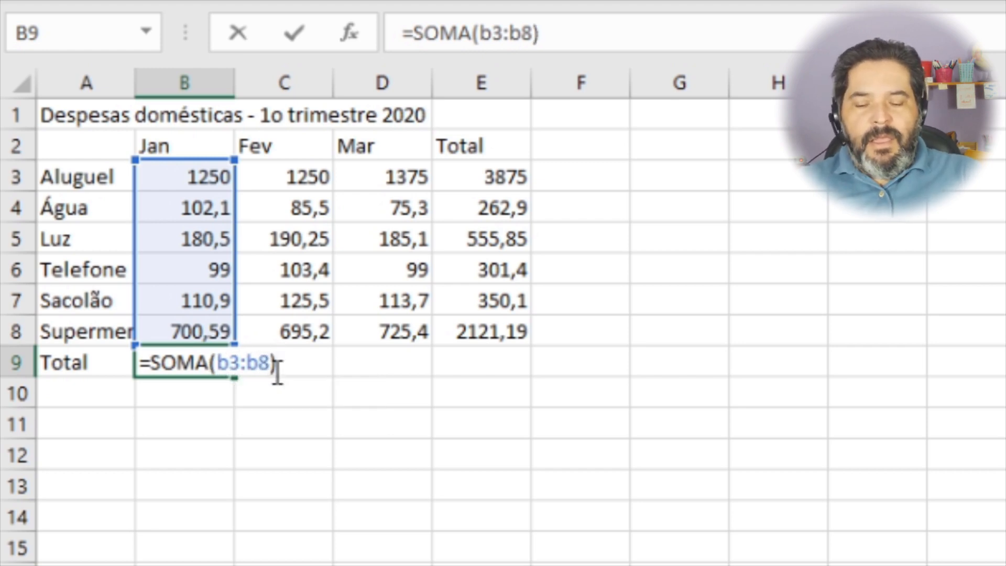
key(BackSpace)
key(BackSpace)
key(BackSpace)
key(BackSpace)
key(BackSpace)
key(BackSpace)
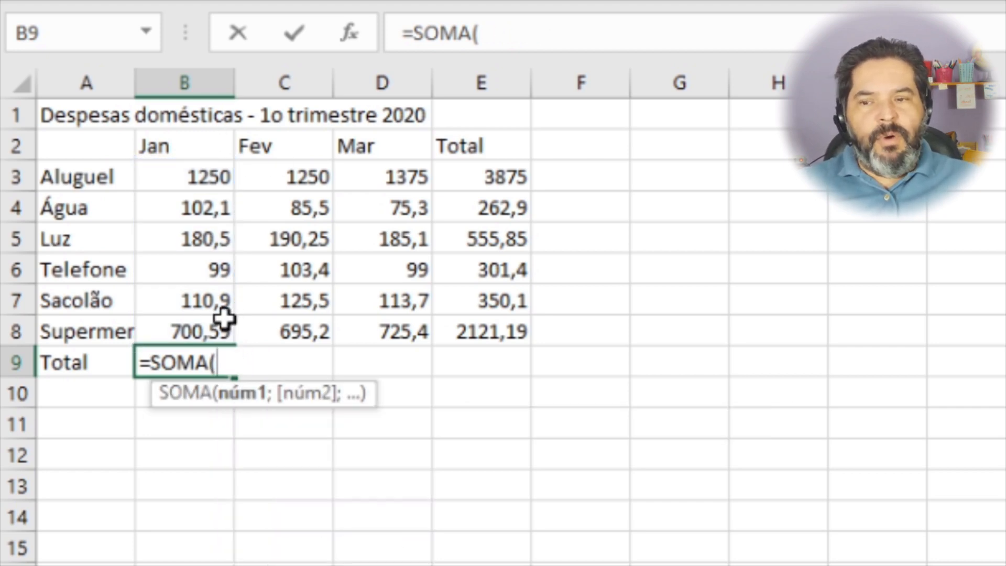
Complete B9's formula as =SOMA(B3:B8) by picking the January expense range on the sheet, keeping B9 selected
click(181, 175)
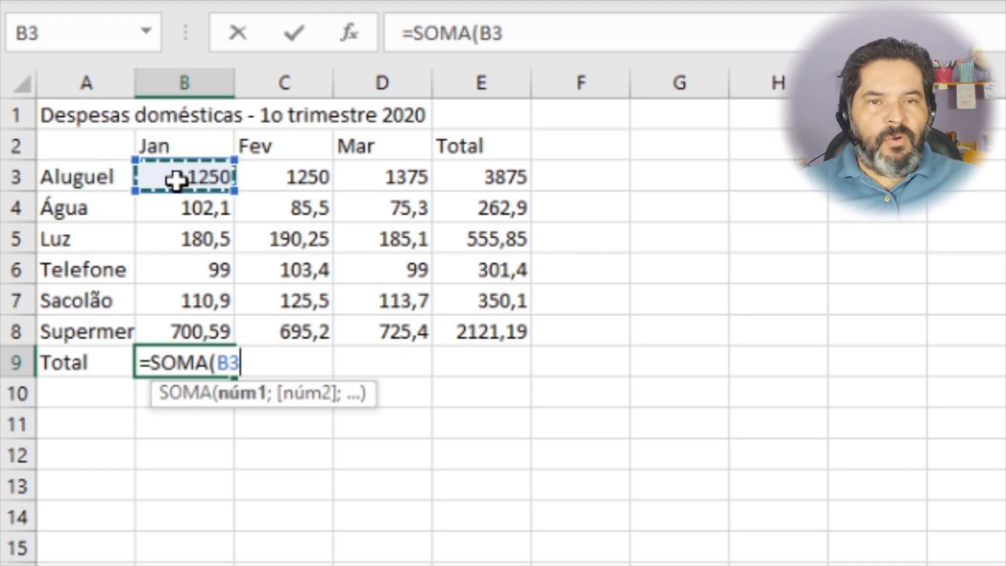
drag(181, 175, 215, 315)
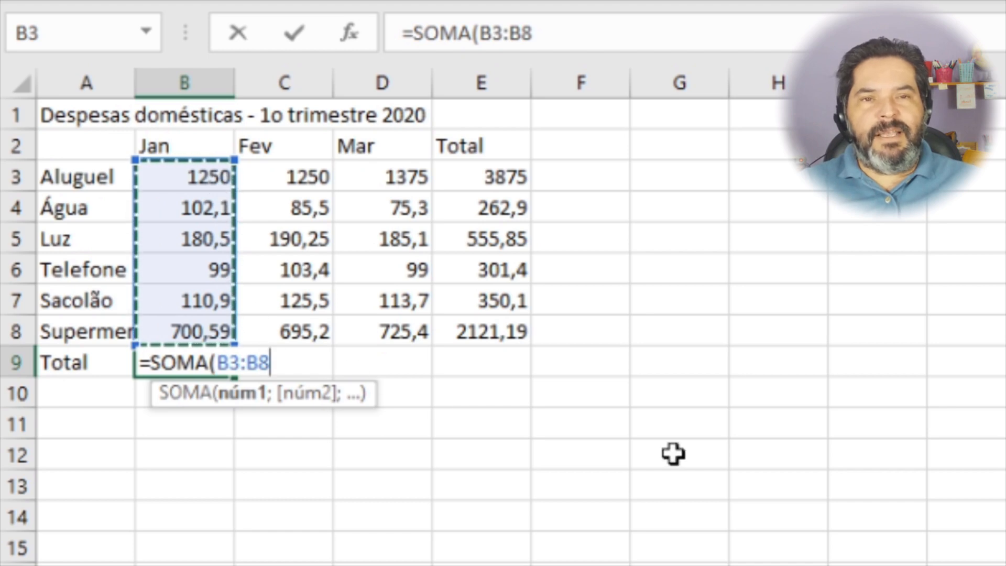
text())
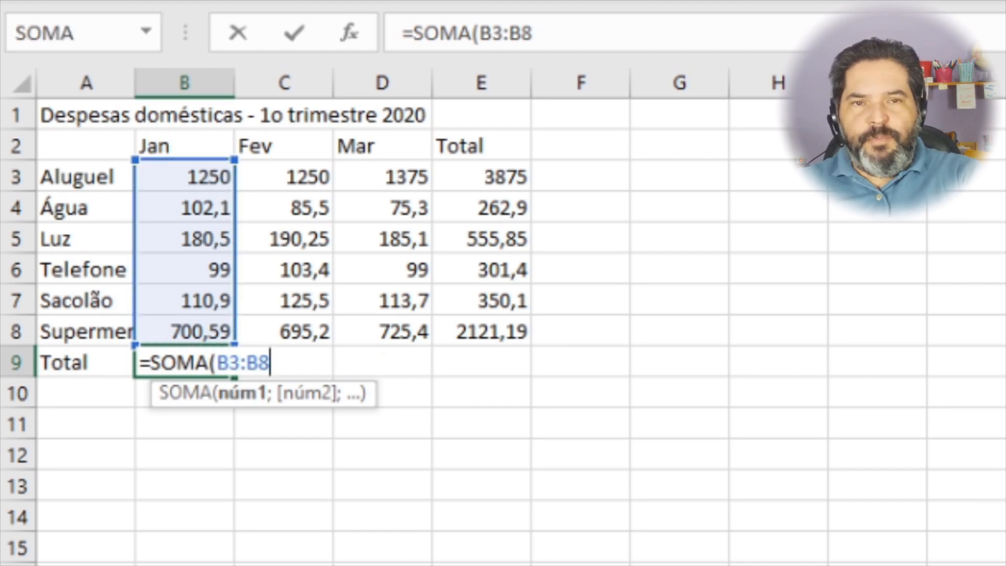
text())
key(ctrl+Return)
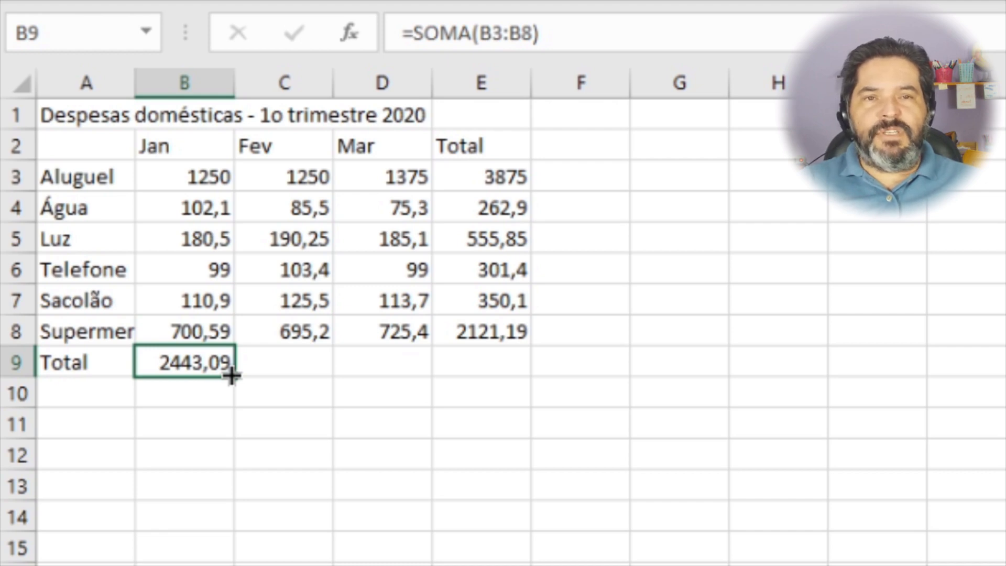
Fill B9's SOMA formula across to E9 and inspect the copied formulas in C9, D9 and E9
drag(232, 376, 516, 375)
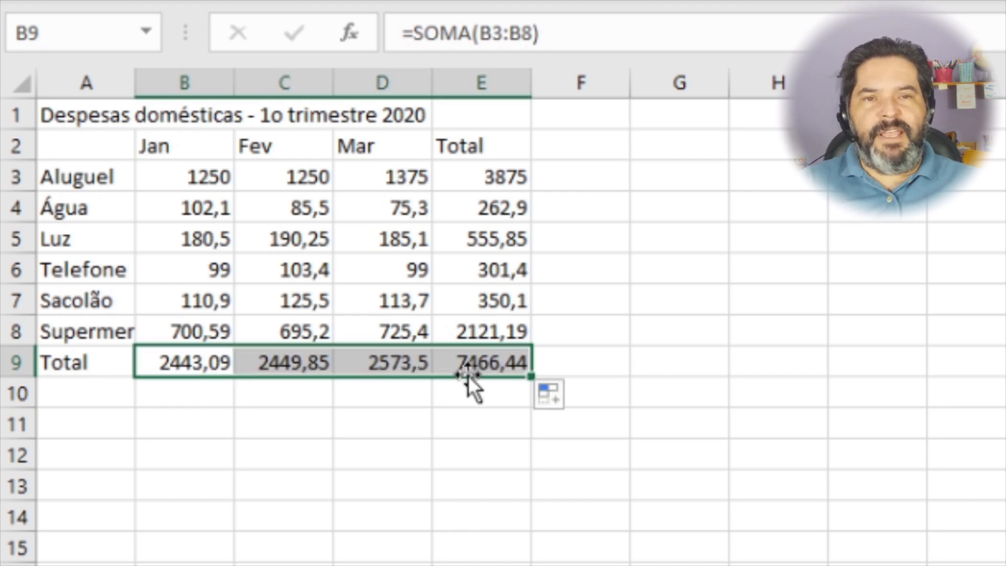
click(299, 357)
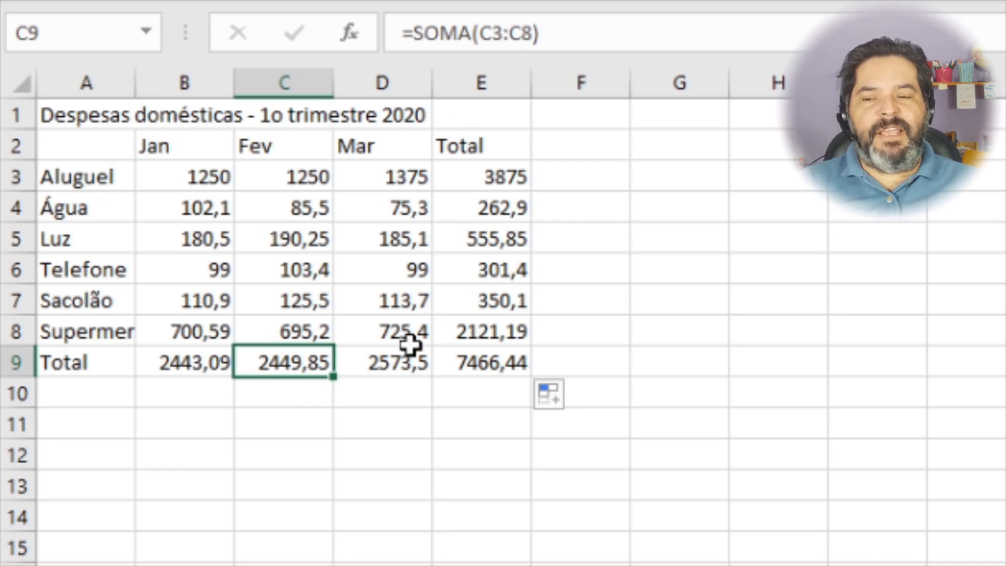
click(393, 360)
click(490, 360)
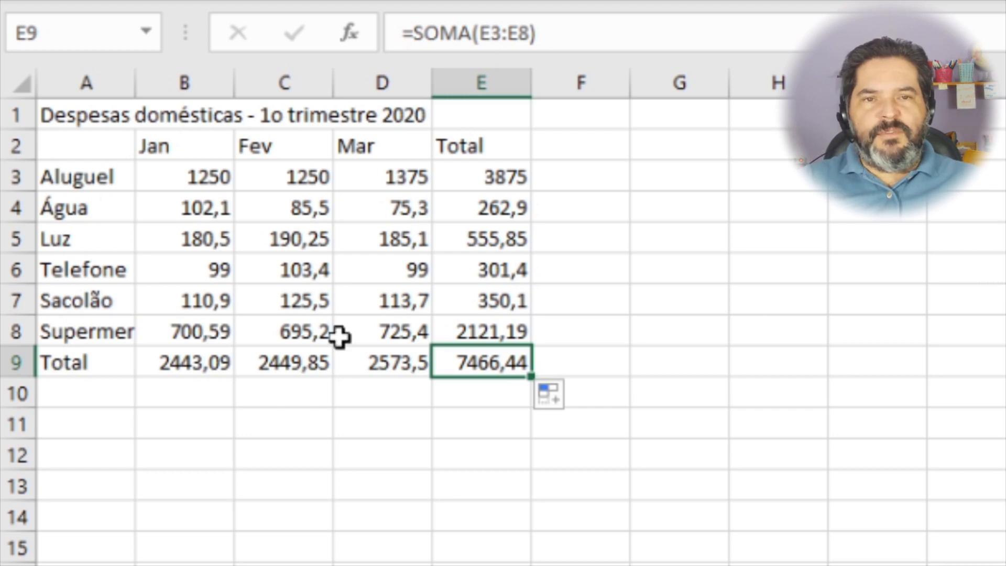
Compare the cut-off label in A8 with B8 and widen column A by hand until Supermercado fits
click(78, 336)
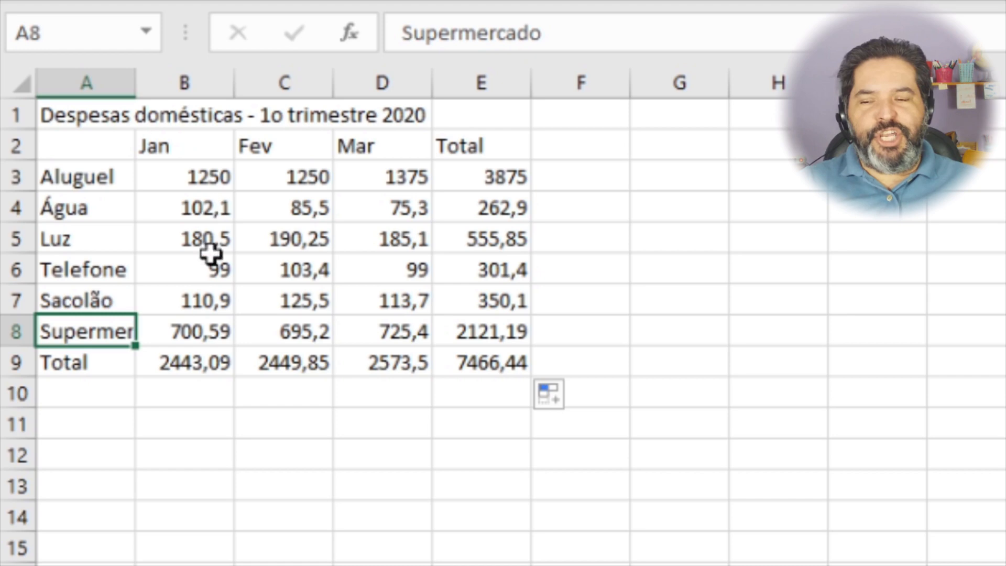
click(198, 328)
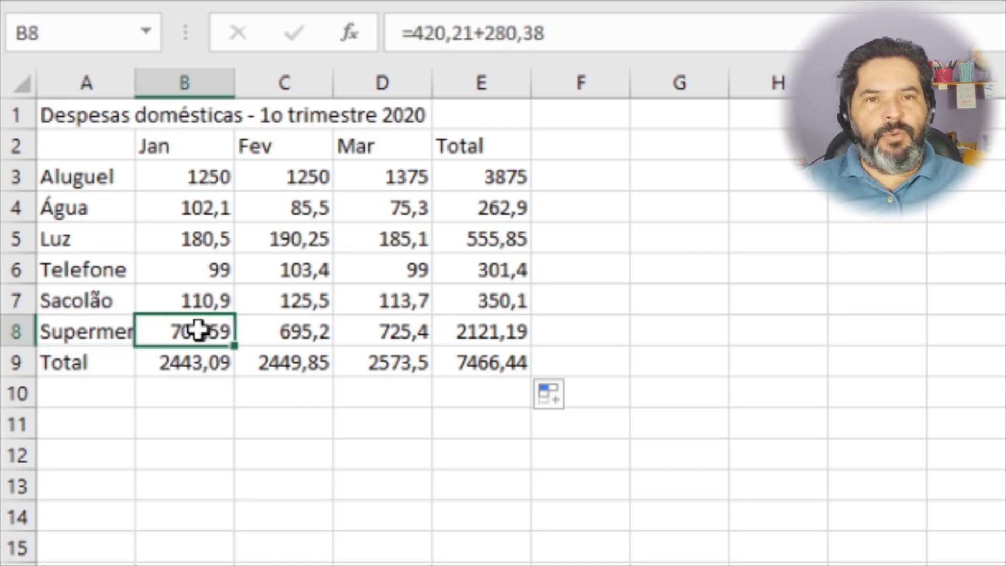
click(115, 331)
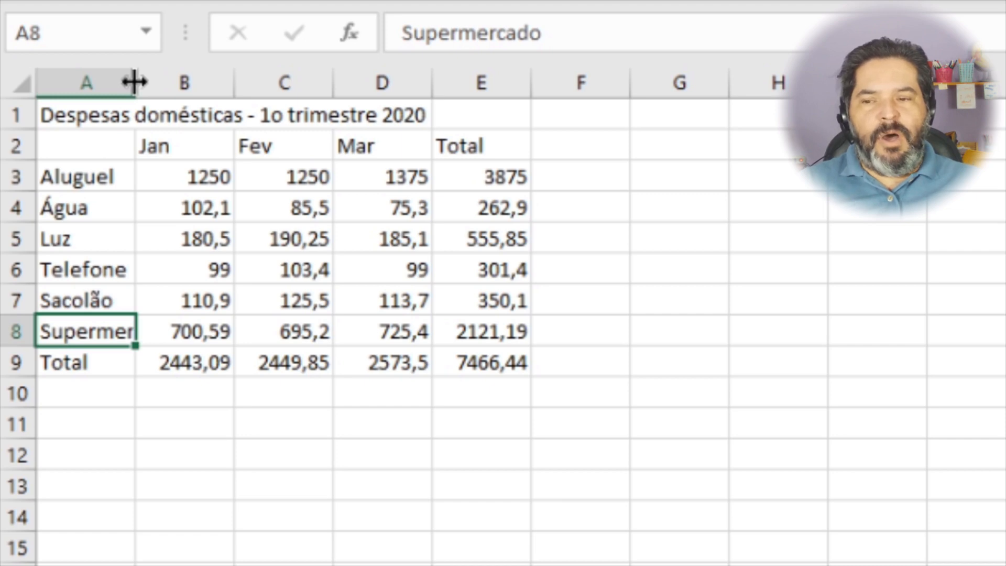
drag(134, 82, 259, 92)
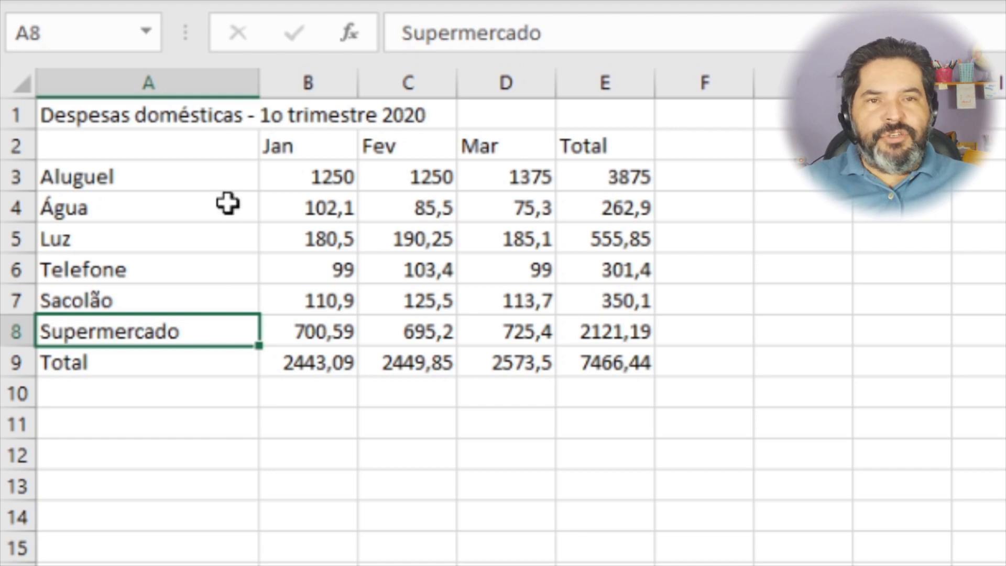
Set column A's width to exactly 15
right_click(166, 80)
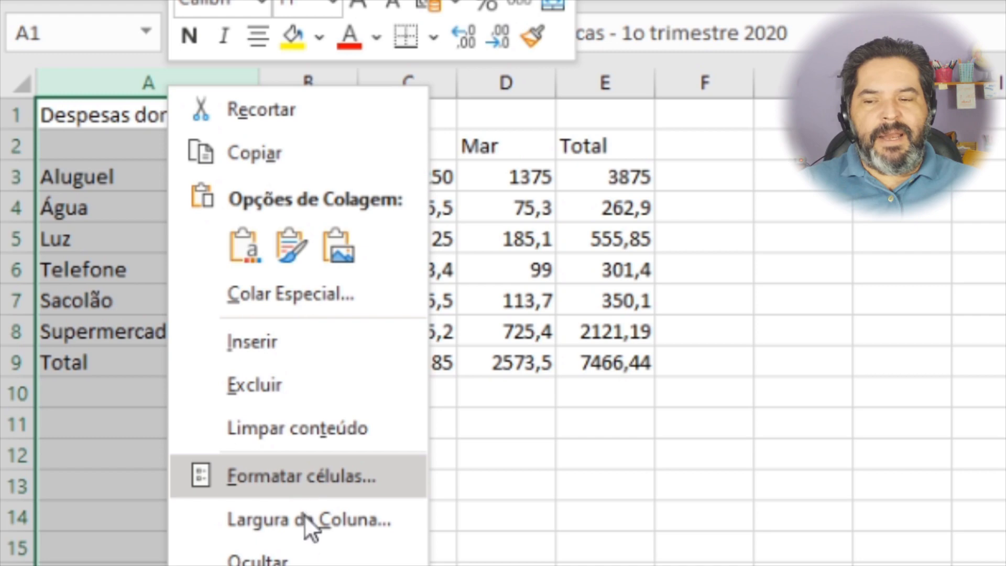
click(382, 523)
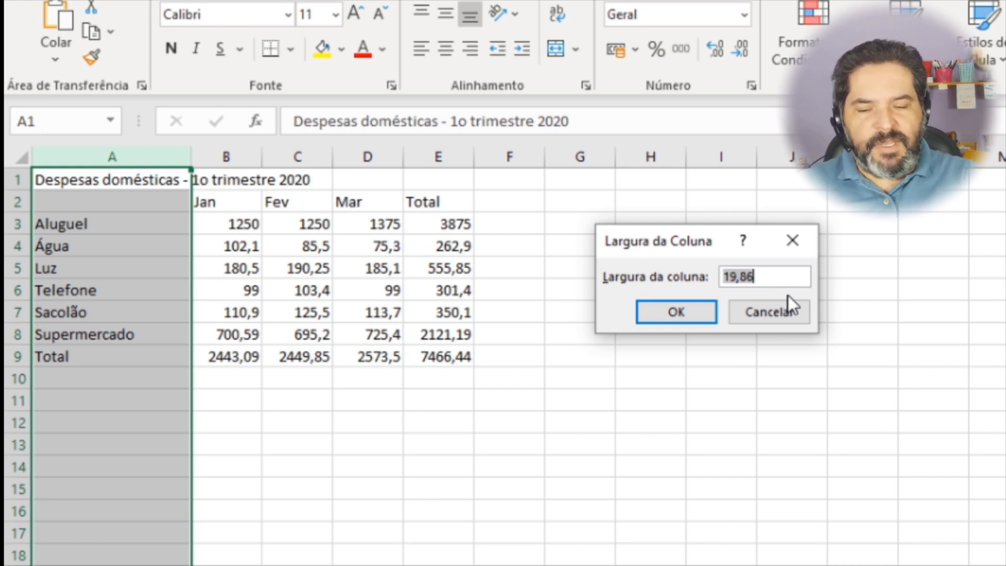
text(15)
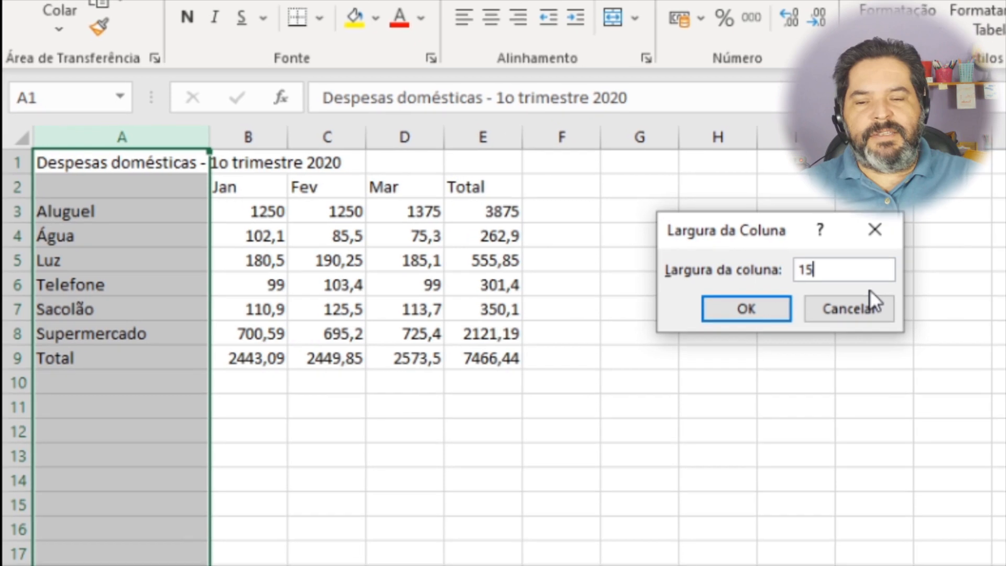
key(Return)
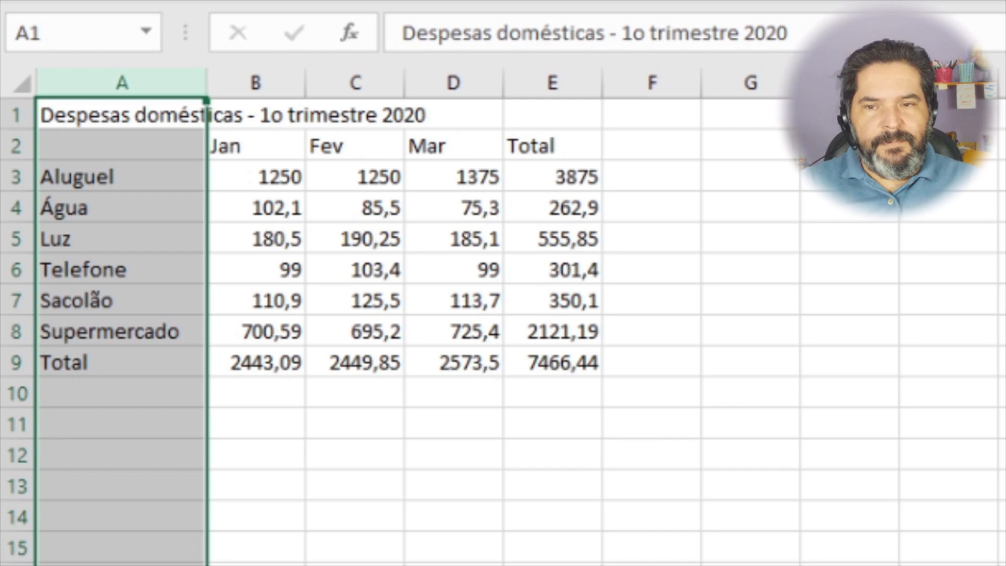
Autofit column A to its longest text, and narrow it by hand to just fit the Supermercado label in A8
double_click(207, 82)
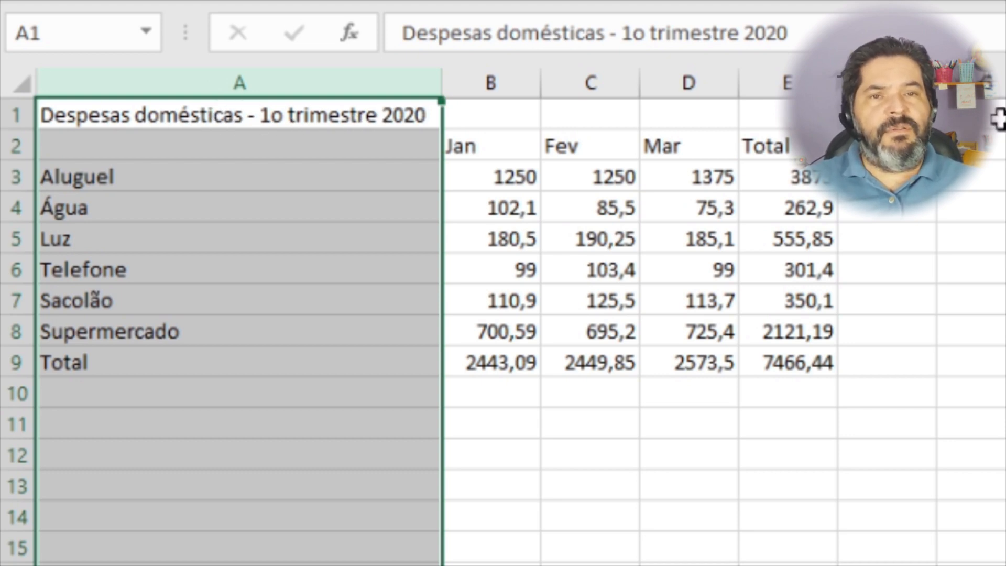
drag(439, 80, 191, 72)
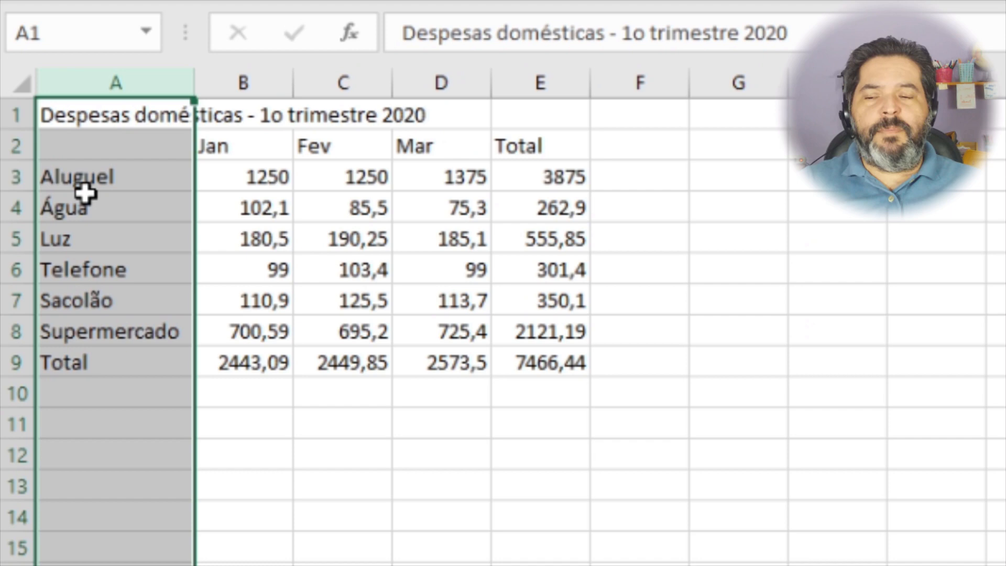
click(99, 336)
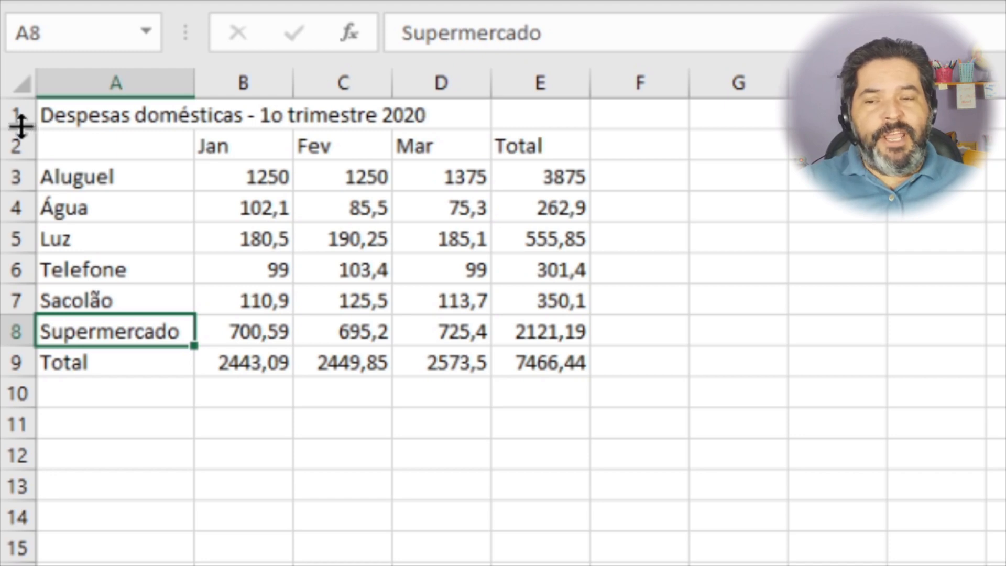
Increase row 1's height by hand and autofit it back to its text
drag(21, 125, 19, 181)
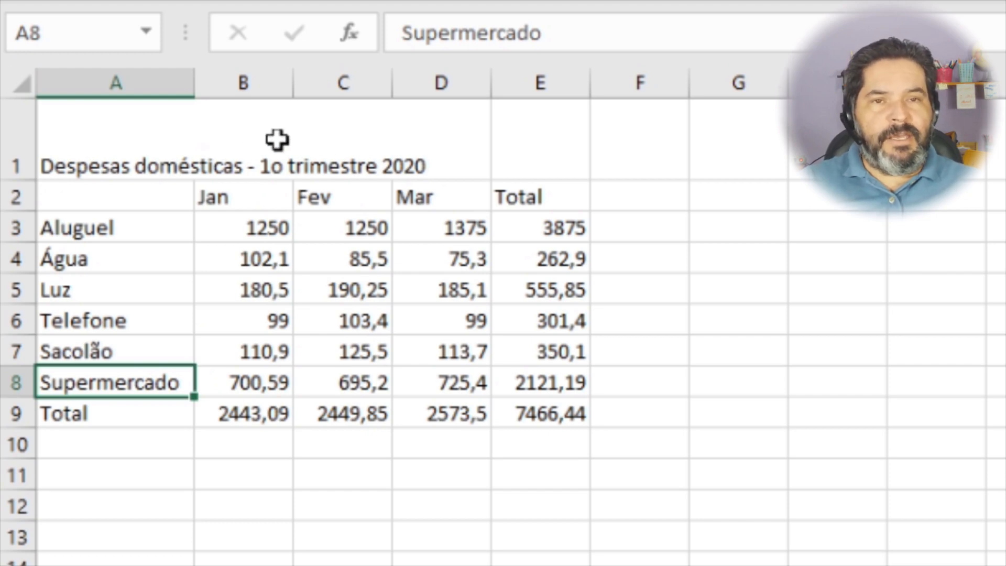
click(116, 156)
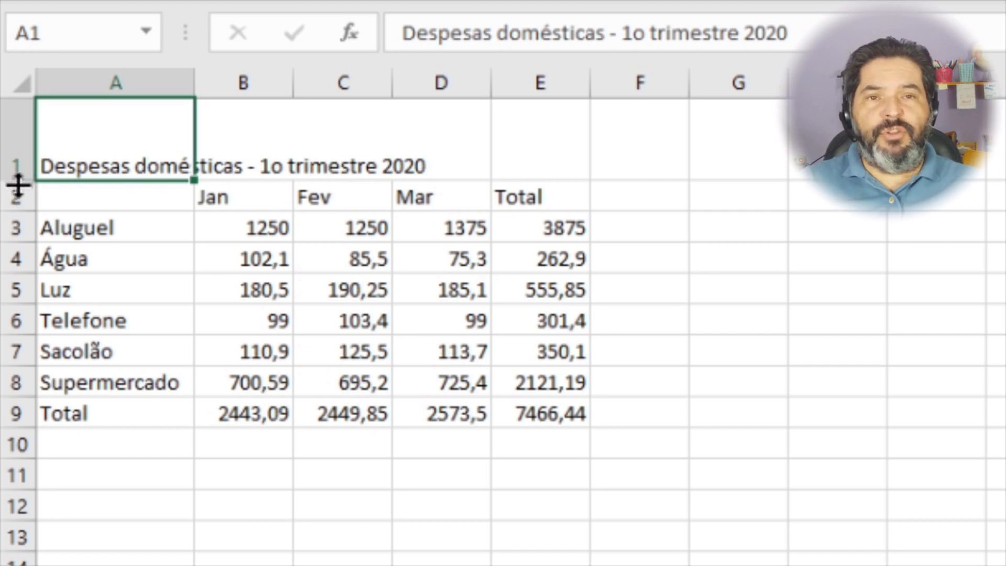
double_click(18, 183)
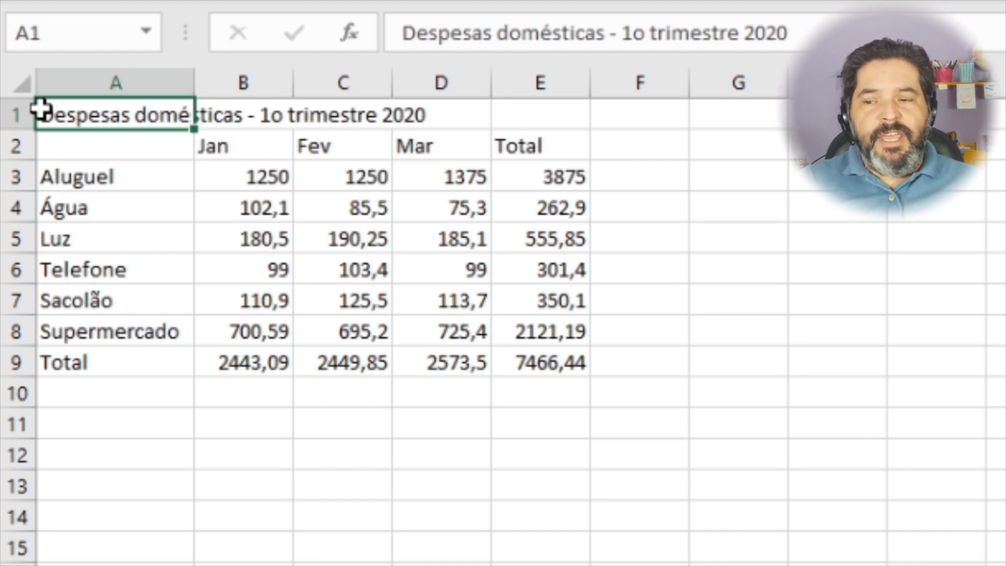
Open the exact height setting for row 1, accept 15, and save the workbook
right_click(10, 116)
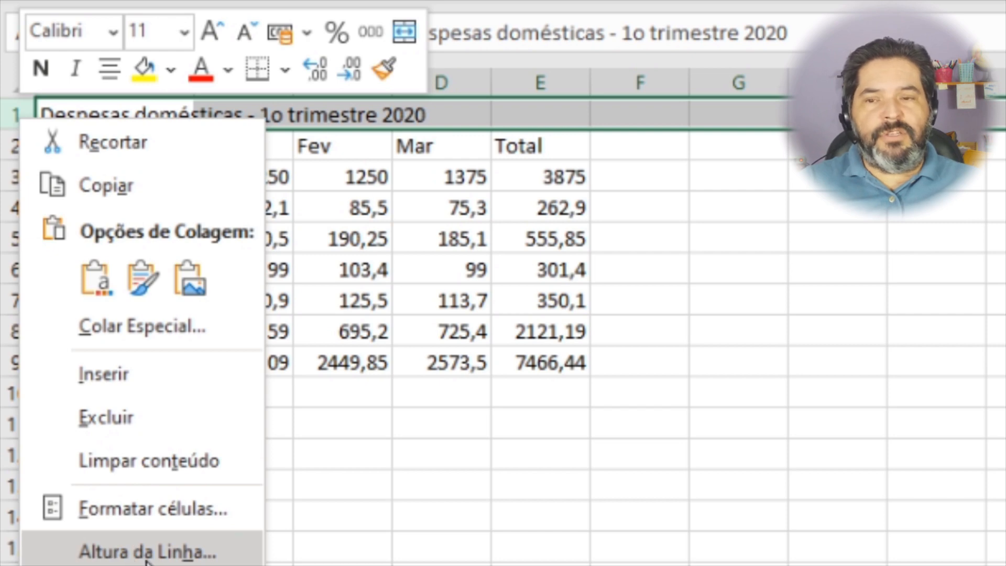
click(172, 557)
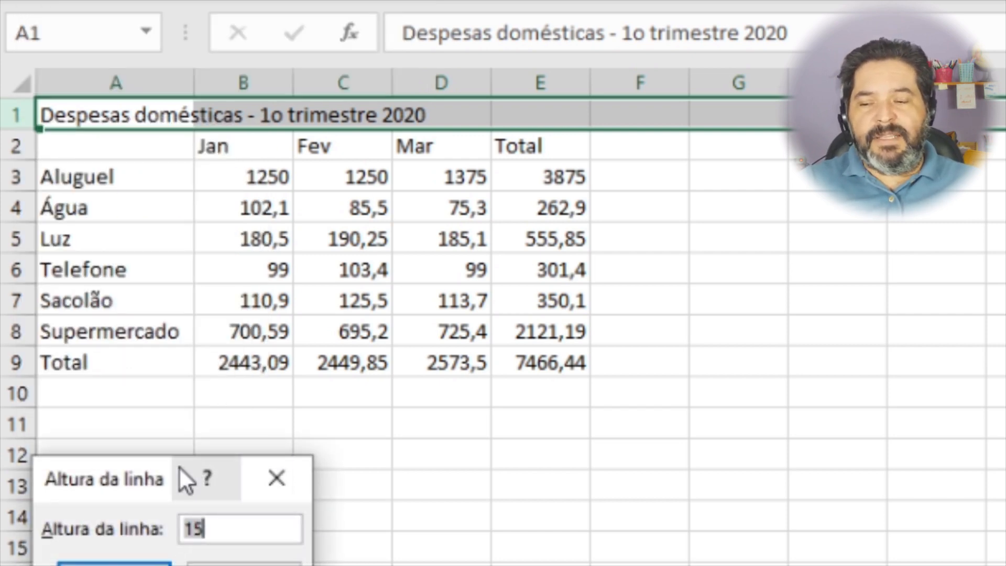
drag(125, 478, 790, 341)
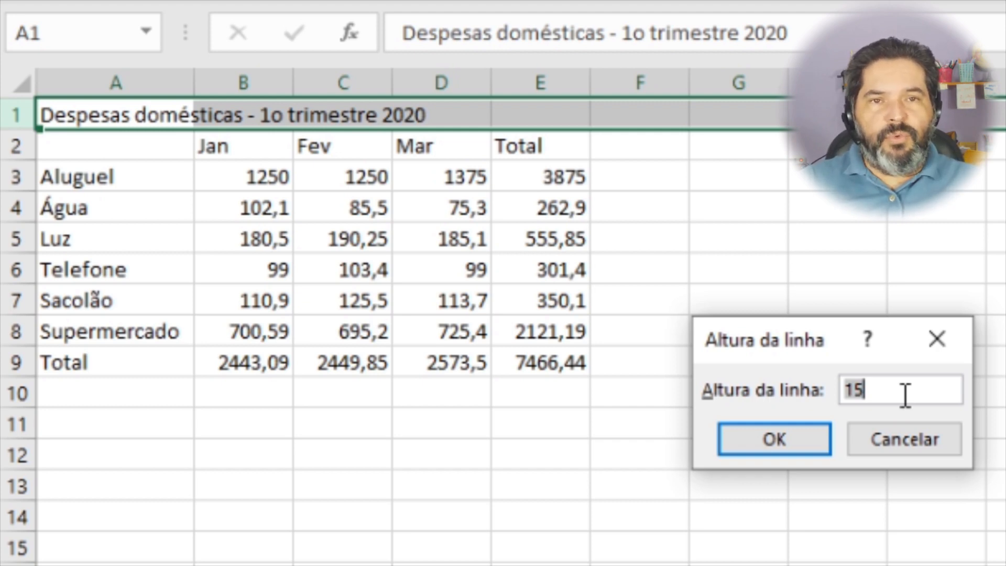
key(Return)
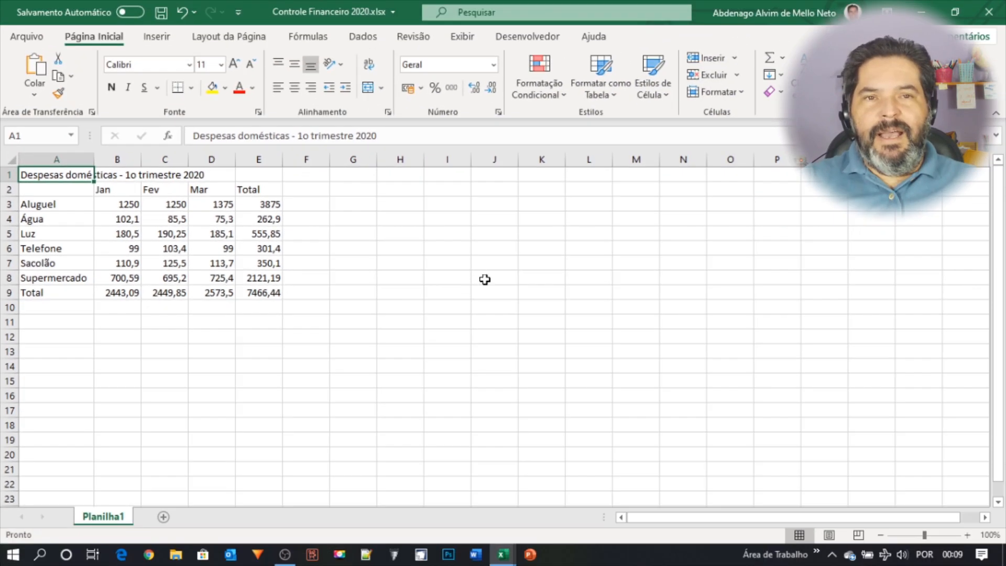
click(161, 15)
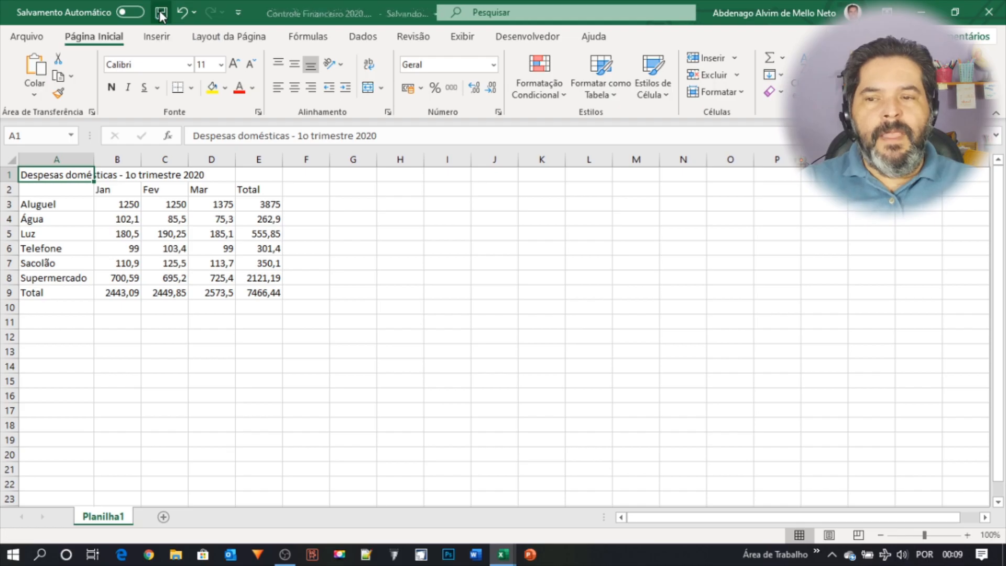